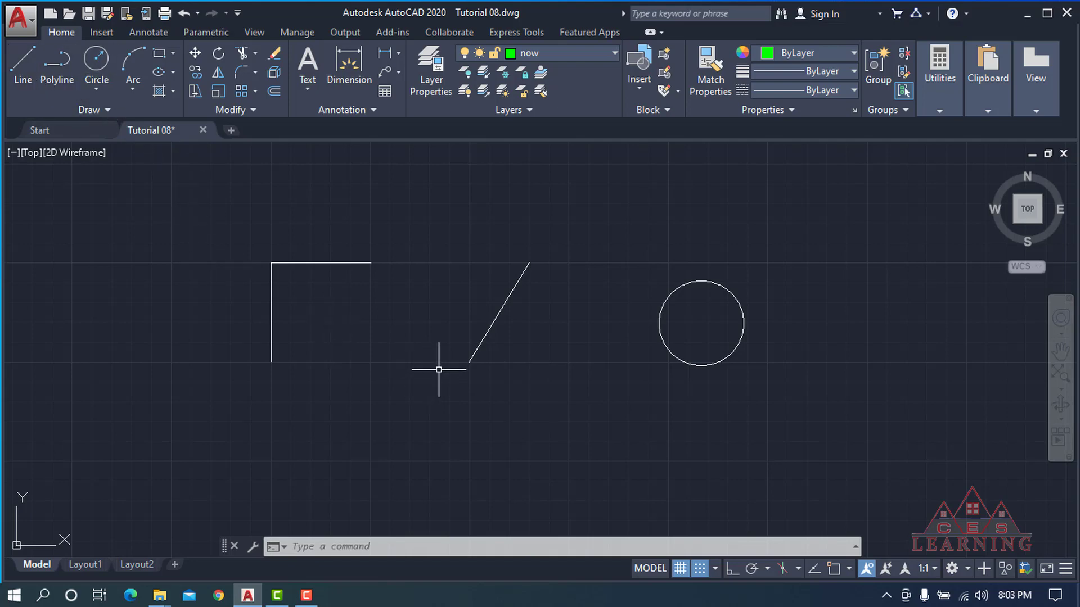
- Start the LINE command (L) to draw the open square's missing sides
{"action": "type", "text": "l"}
{"action": "key", "text": "Return"}
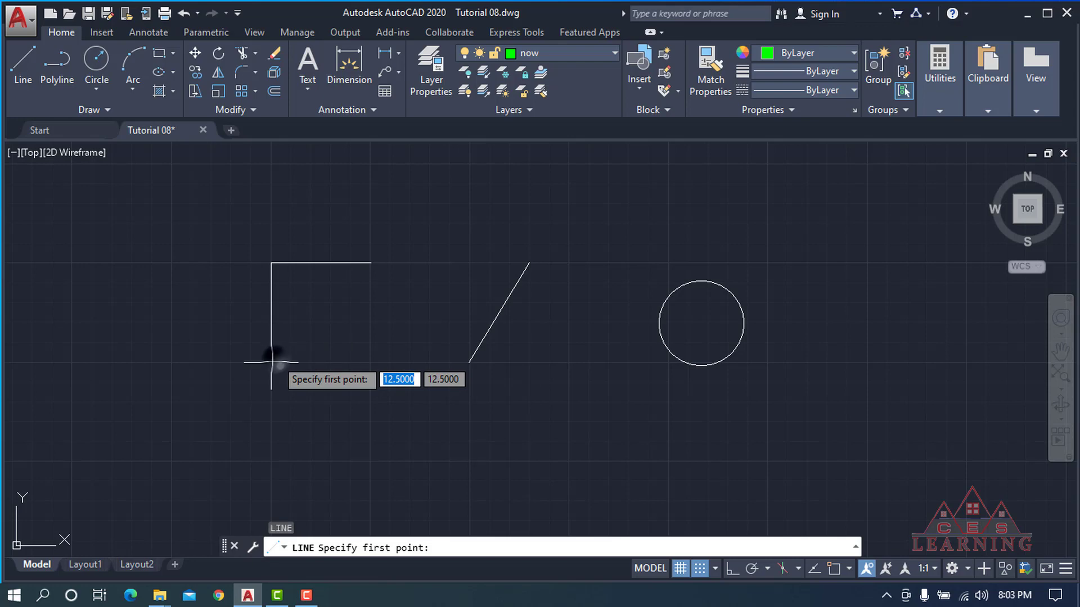
- Draw the square's bottom and right sides, from the lower-left corner to the top-right corner
{"action": "left_click", "coordinate": [270, 363]}
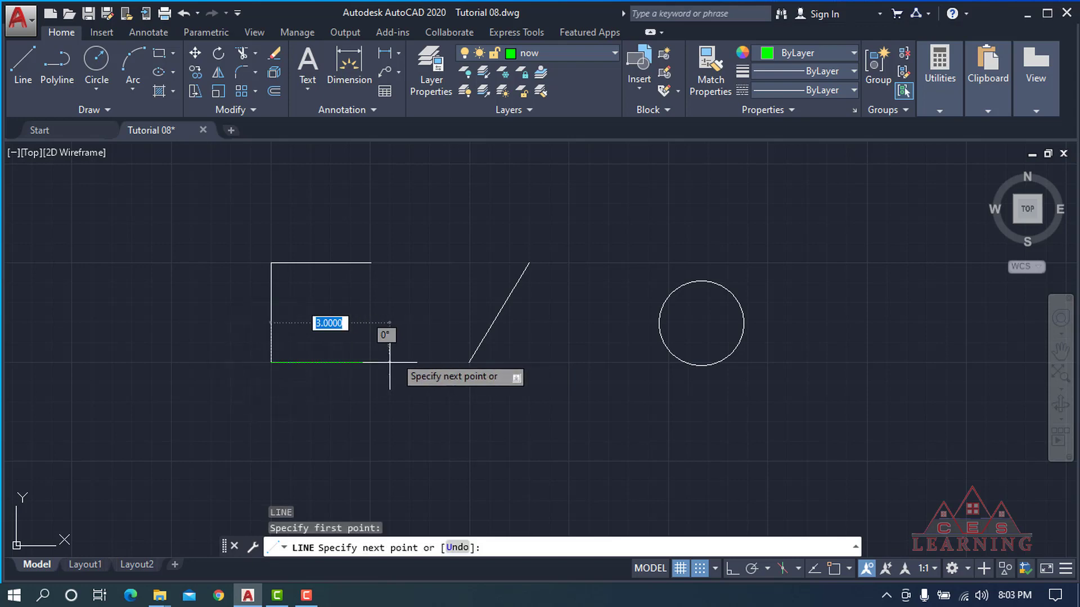
{"action": "left_click", "coordinate": [370, 362]}
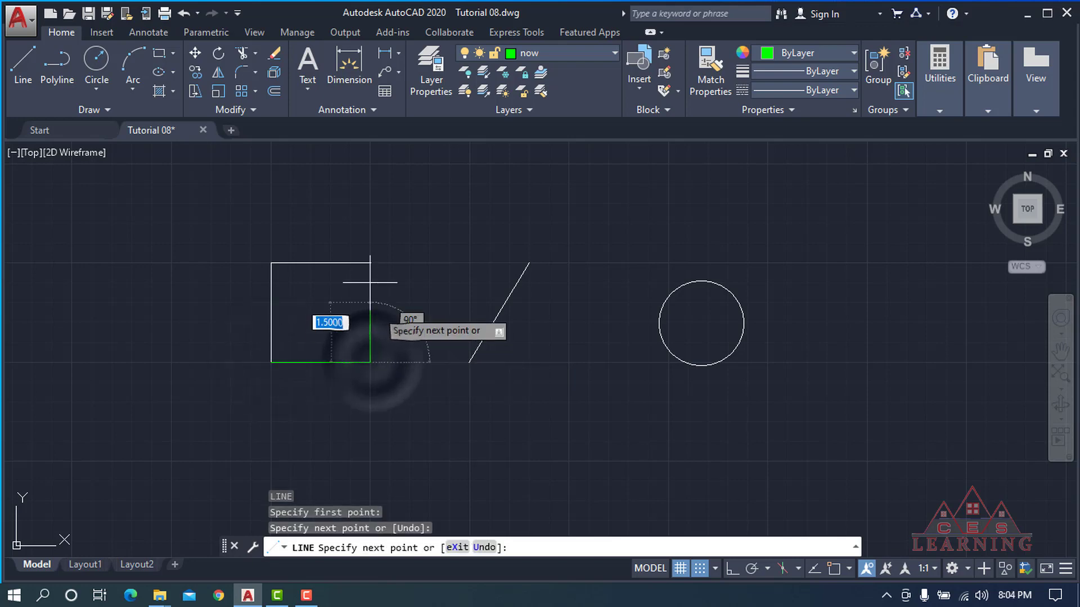
{"action": "left_click", "coordinate": [370, 263]}
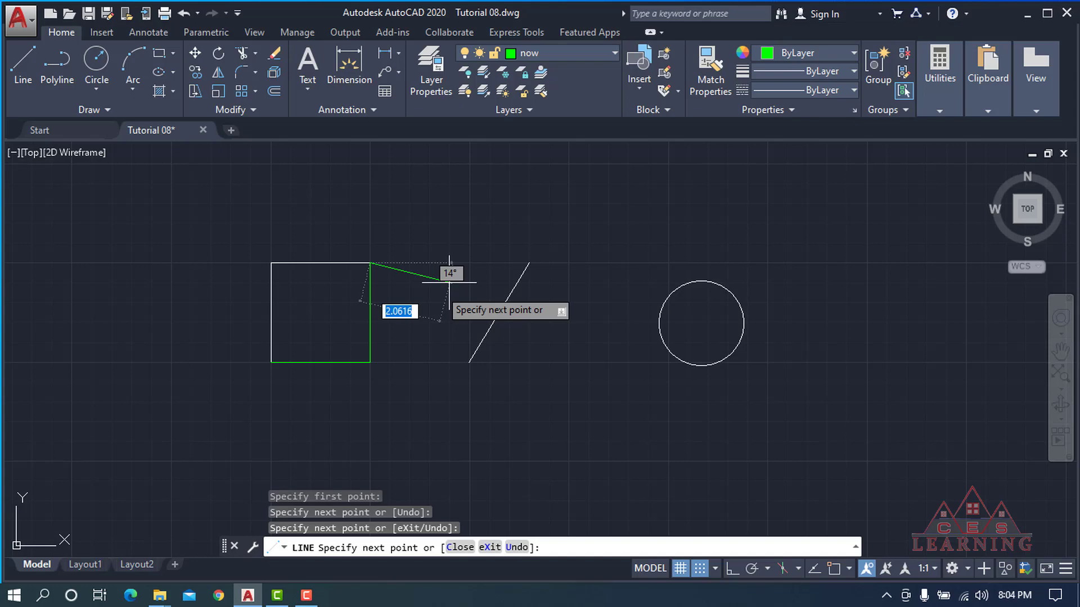
{"action": "key", "text": "Escape"}
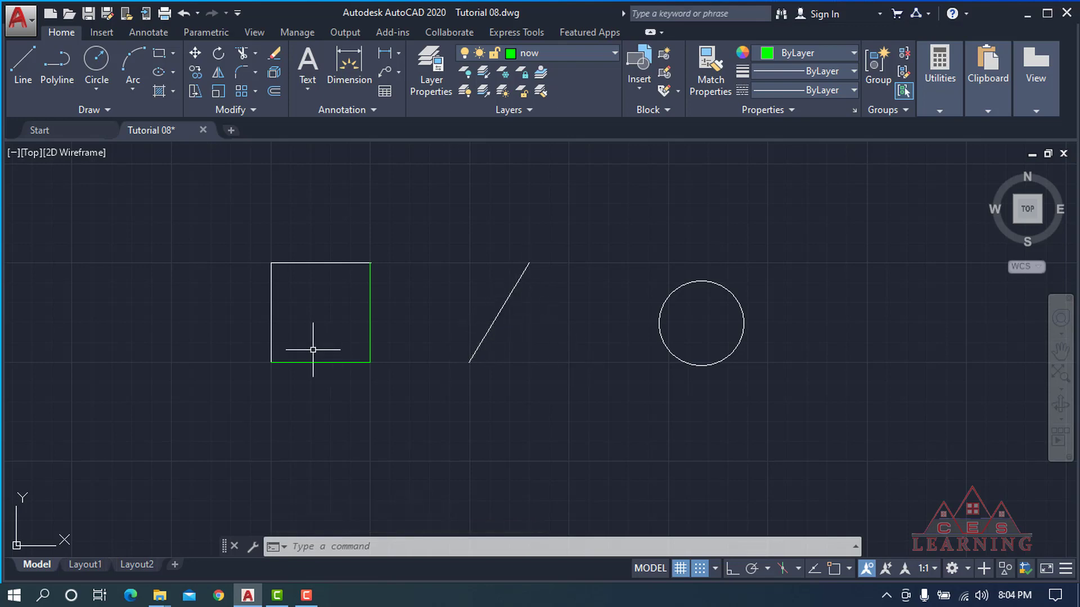
- Close the slanted line into a triangle with a horizontal base and a right side up to its apex
{"action": "left_click", "coordinate": [106, 110]}
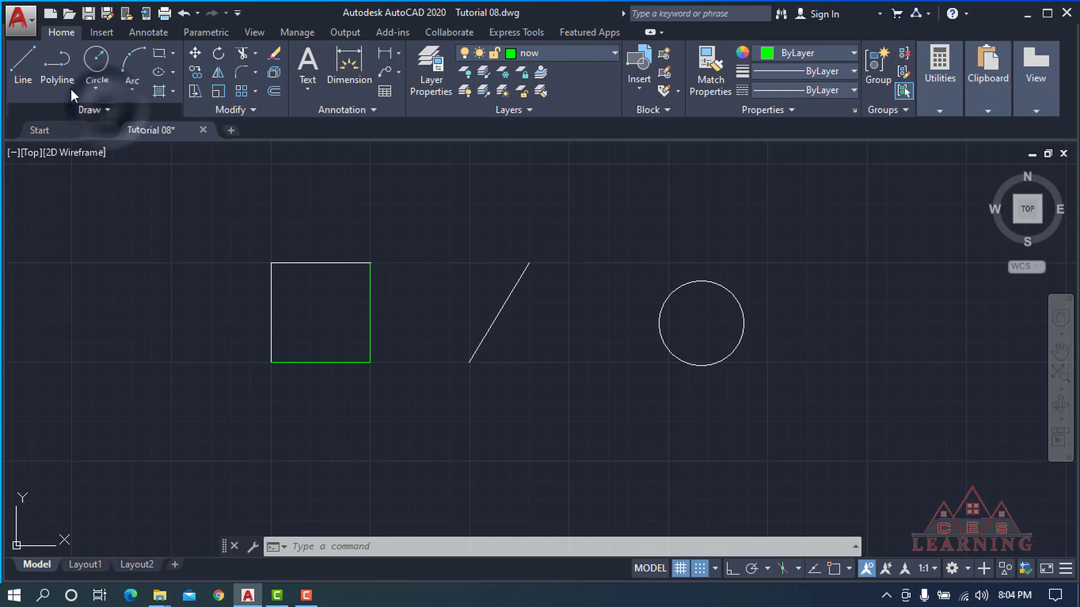
{"action": "left_click", "coordinate": [22, 63]}
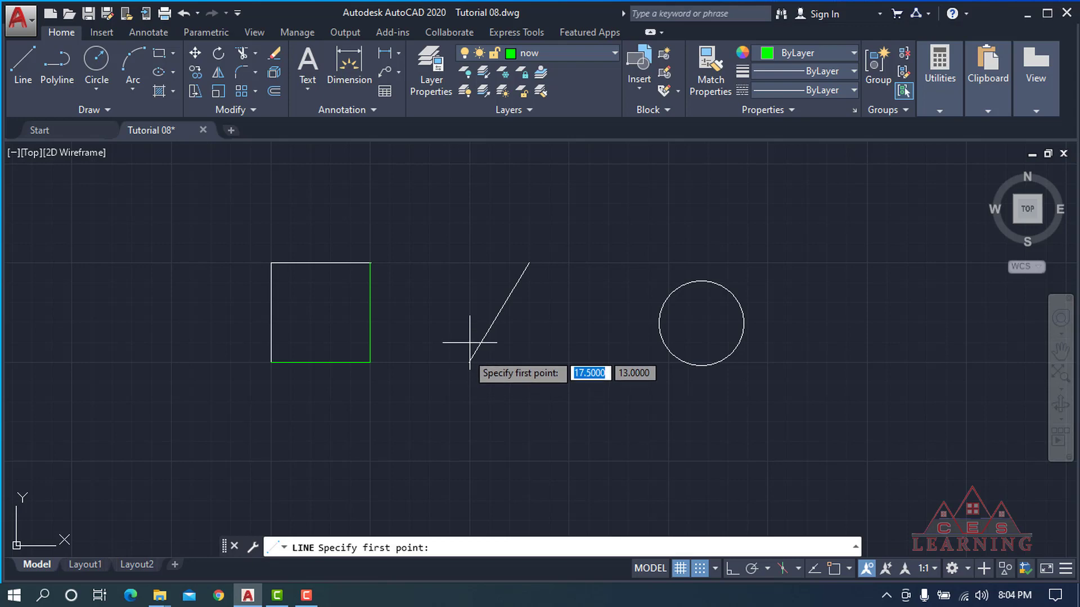
{"action": "left_click", "coordinate": [469, 362]}
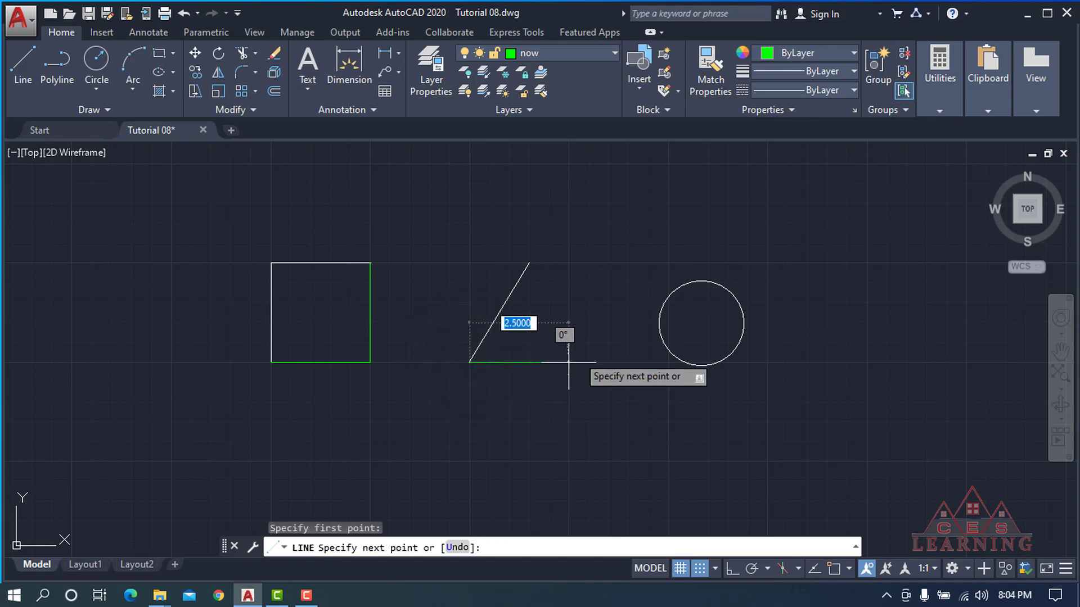
{"action": "left_click", "coordinate": [568, 362]}
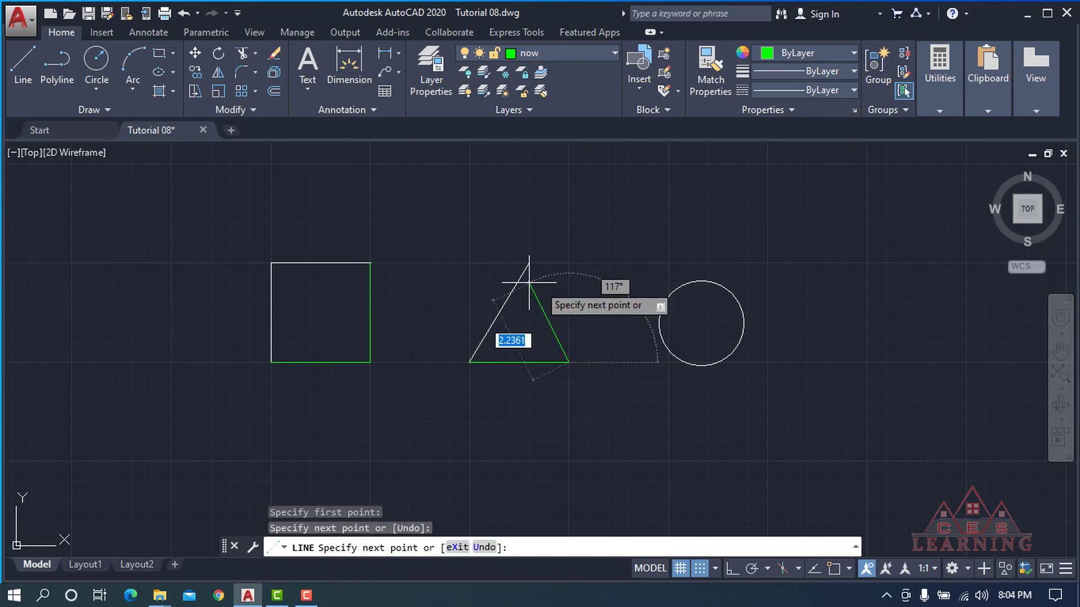
{"action": "left_click", "coordinate": [529, 263]}
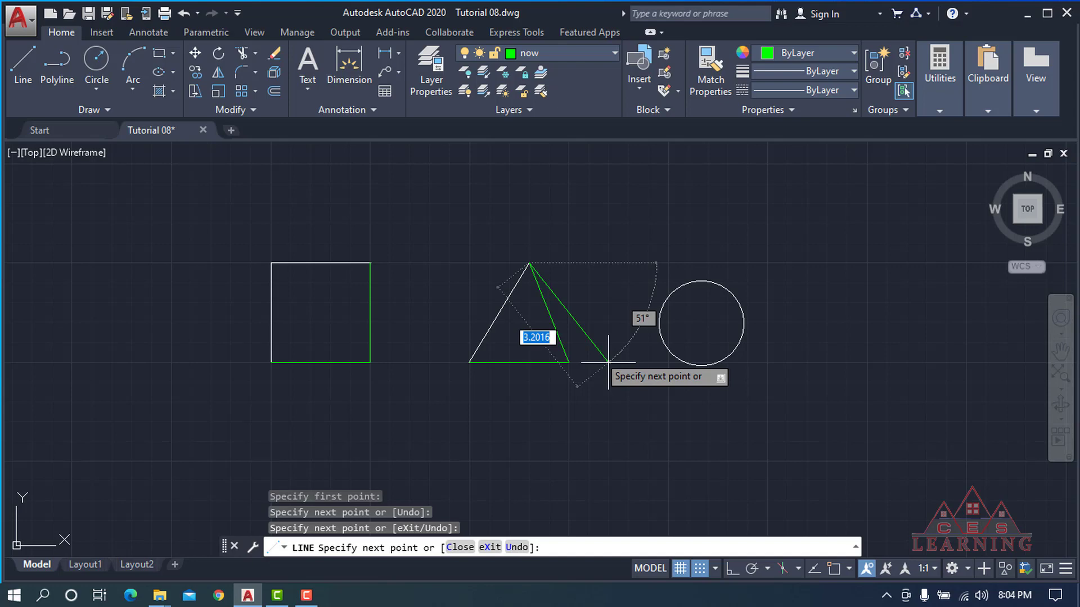
{"action": "key", "text": "Escape"}
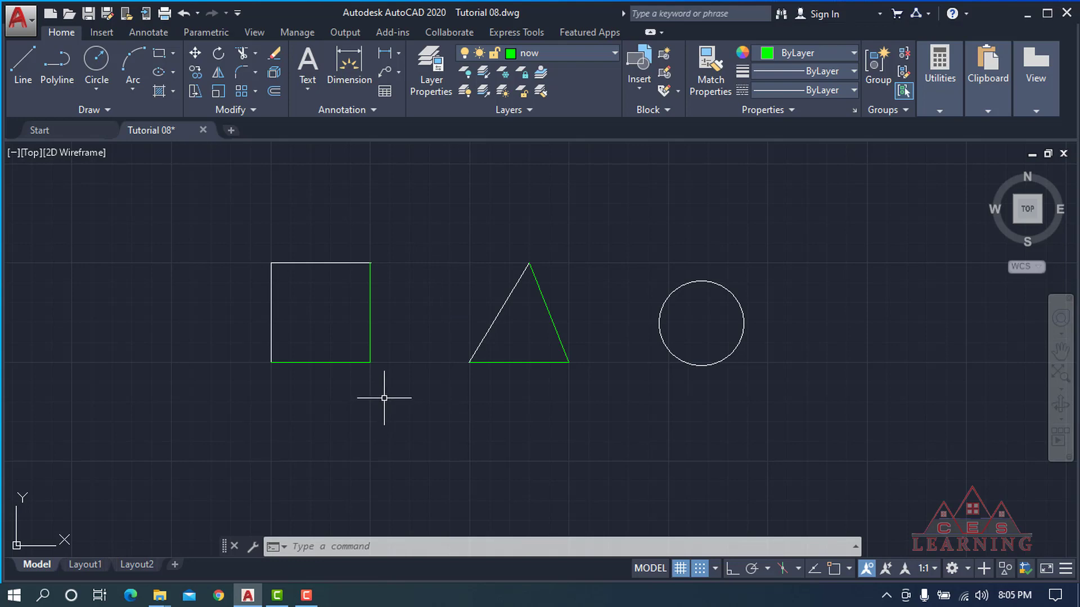
- Draw a diagonal from the square's lower-left corner to relative point @3,3
{"action": "type", "text": "L"}
{"action": "key", "text": "Return"}
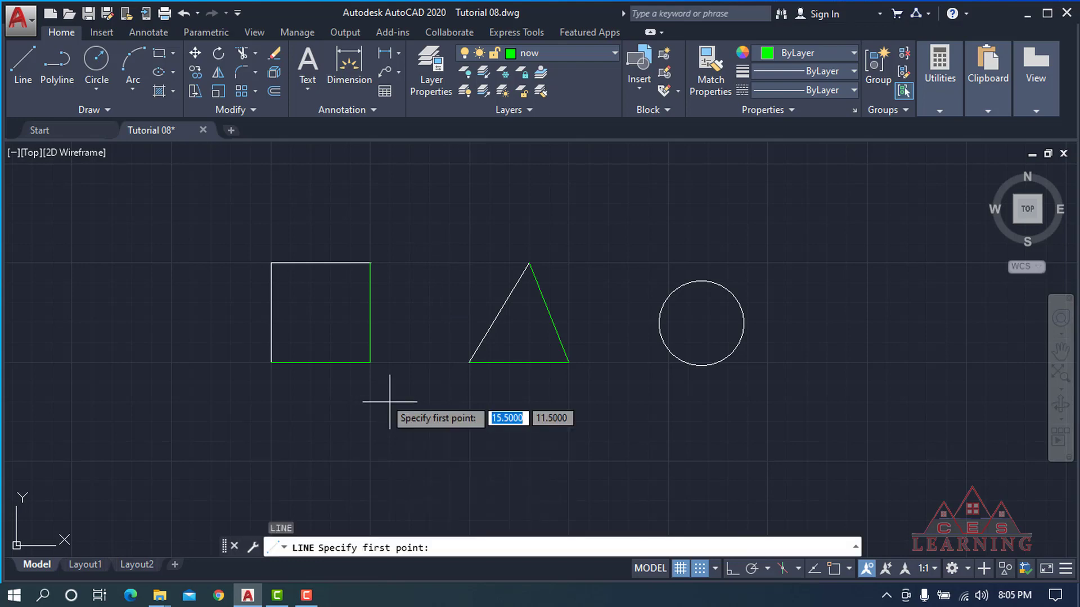
{"action": "left_click", "coordinate": [271, 362]}
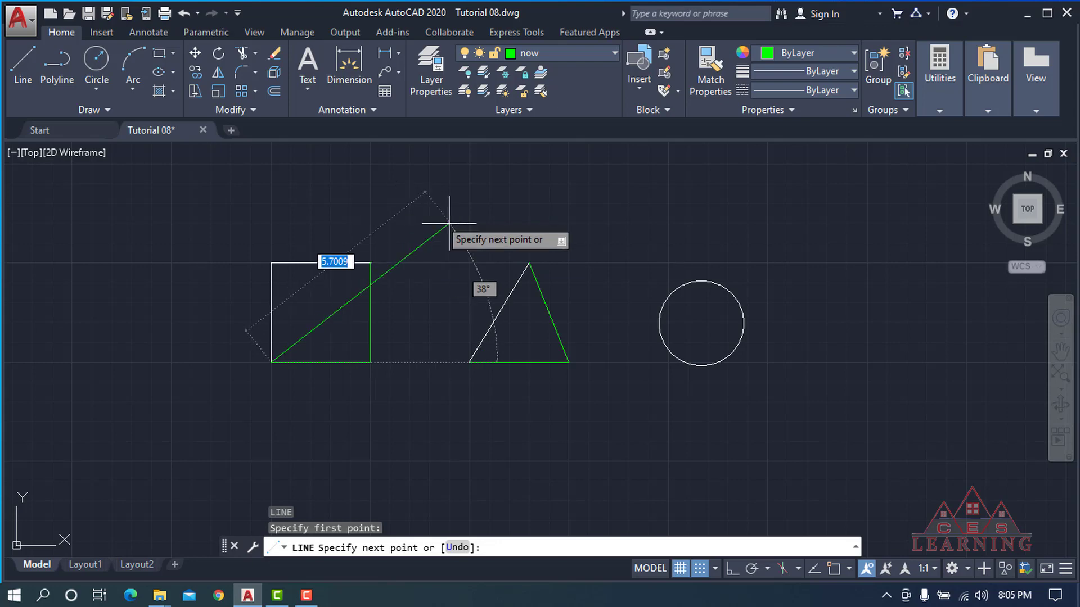
{"action": "type", "text": "3"}
{"action": "key", "text": "Tab"}
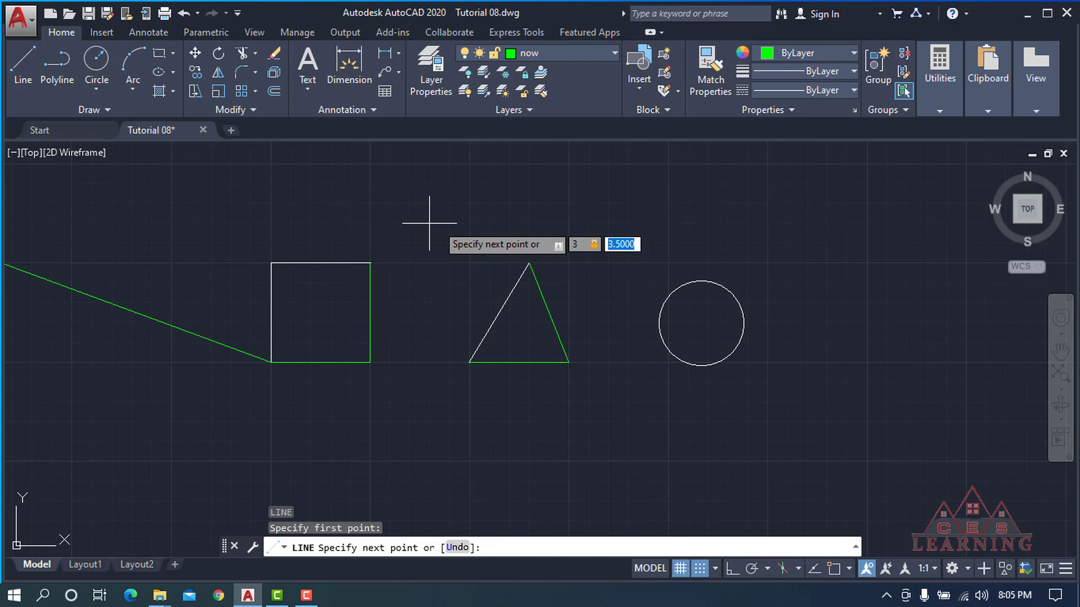
{"action": "type", "text": "3"}
{"action": "key", "text": "Return"}
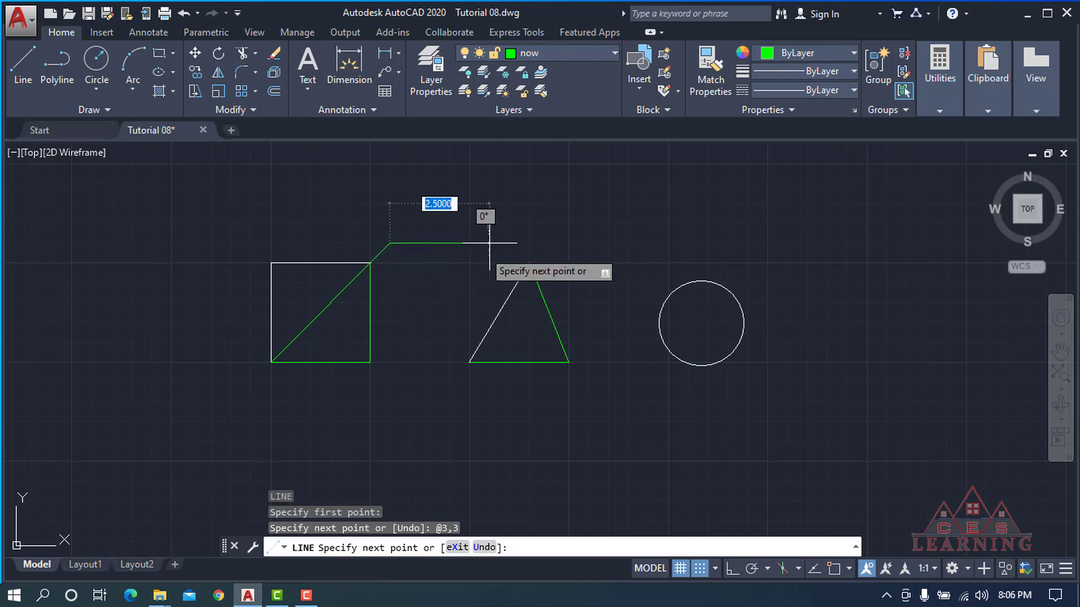
{"action": "key", "text": "Escape"}
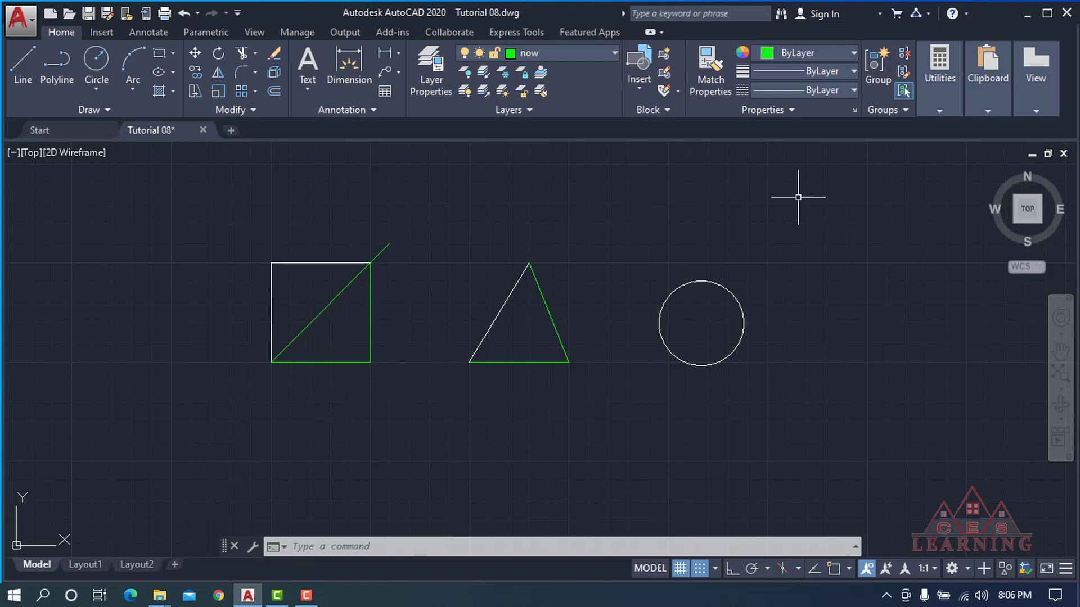
- Query the diagonal's upper endpoint with ID Point, reading X 15.5, Y 15.5, Z 0
{"action": "left_click", "coordinate": [937, 101]}
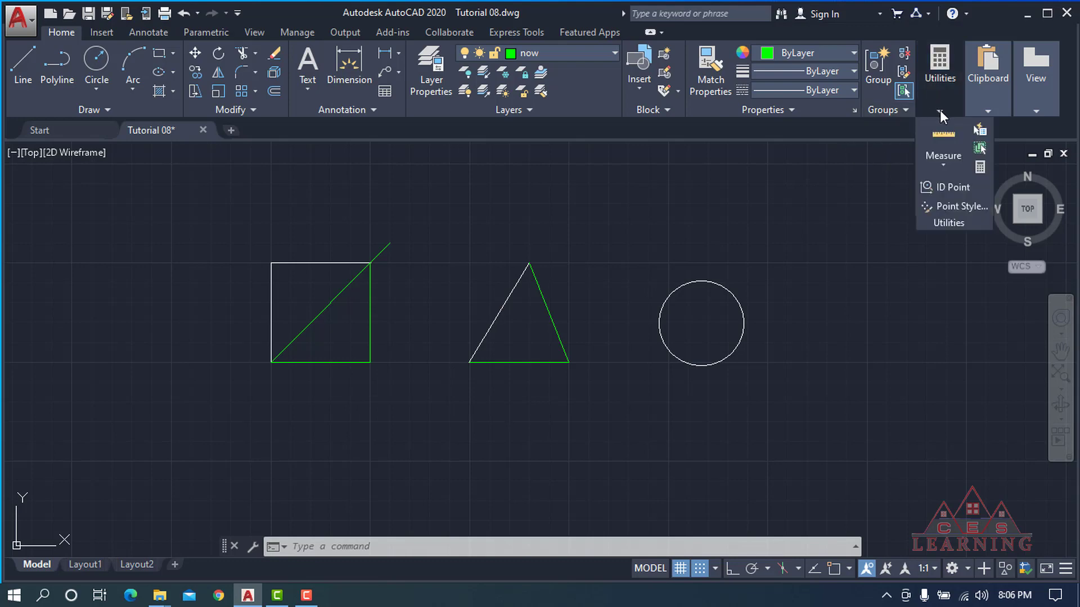
{"action": "left_click", "coordinate": [943, 187]}
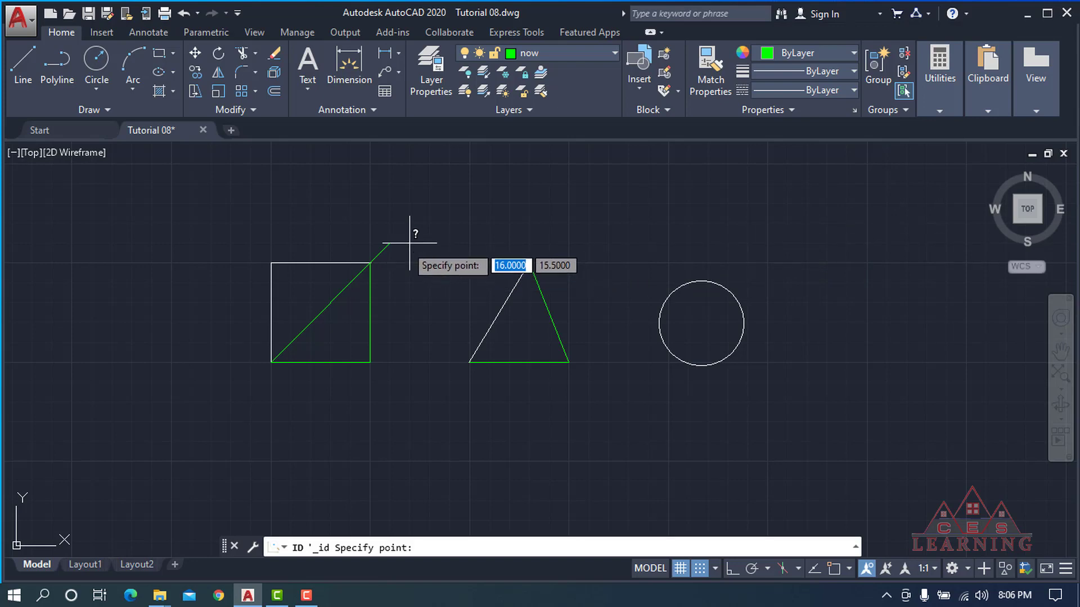
{"action": "left_click", "coordinate": [389, 243]}
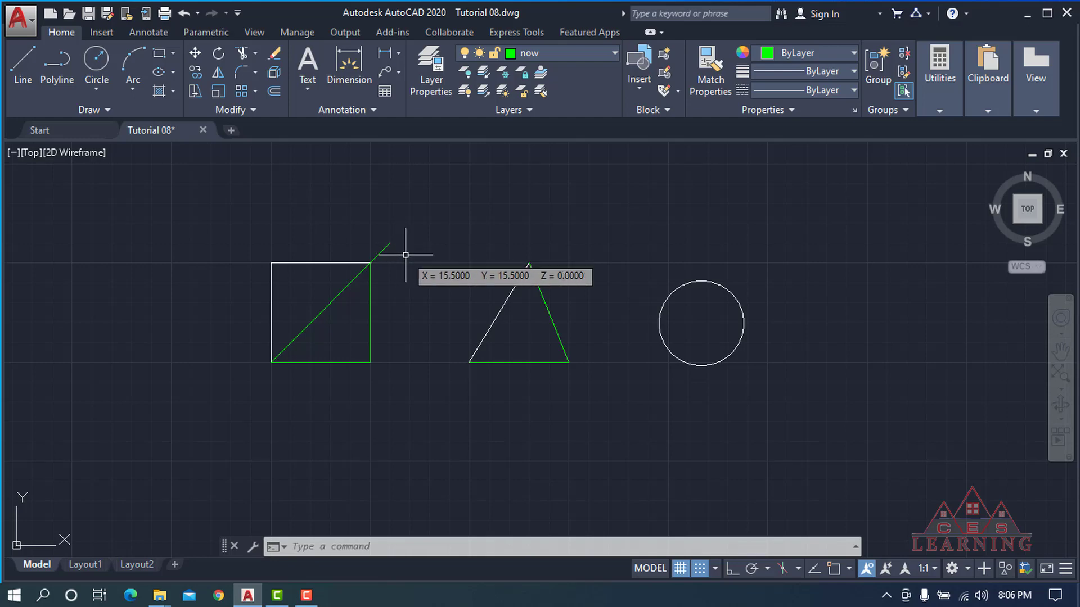
{"action": "key", "text": "Escape"}
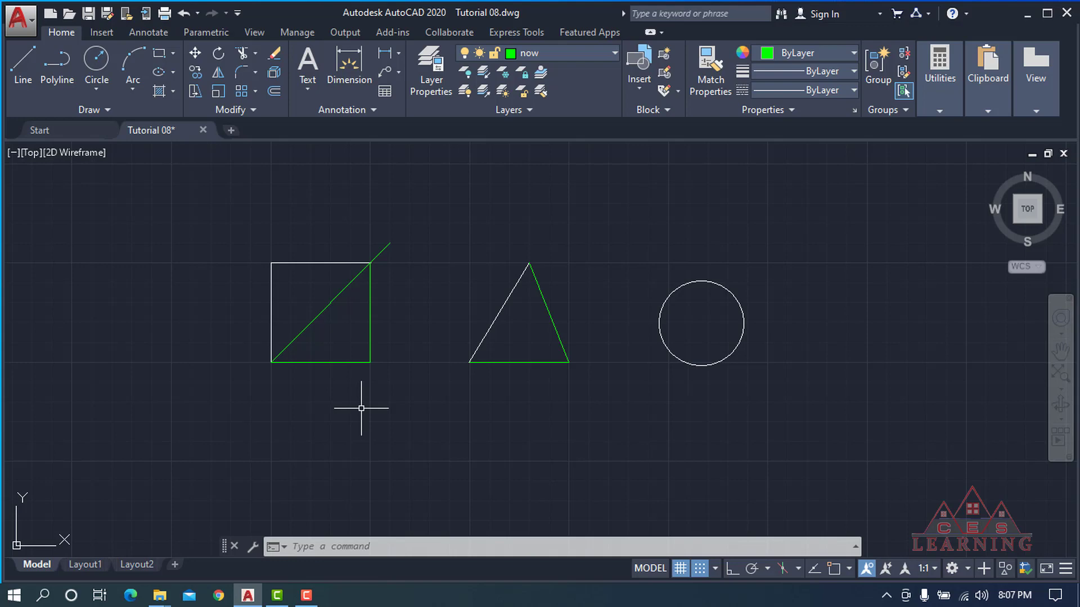
- Query the square's lower-left corner with ID, reading X 12.5, Y 12.5
{"action": "type", "text": "i"}
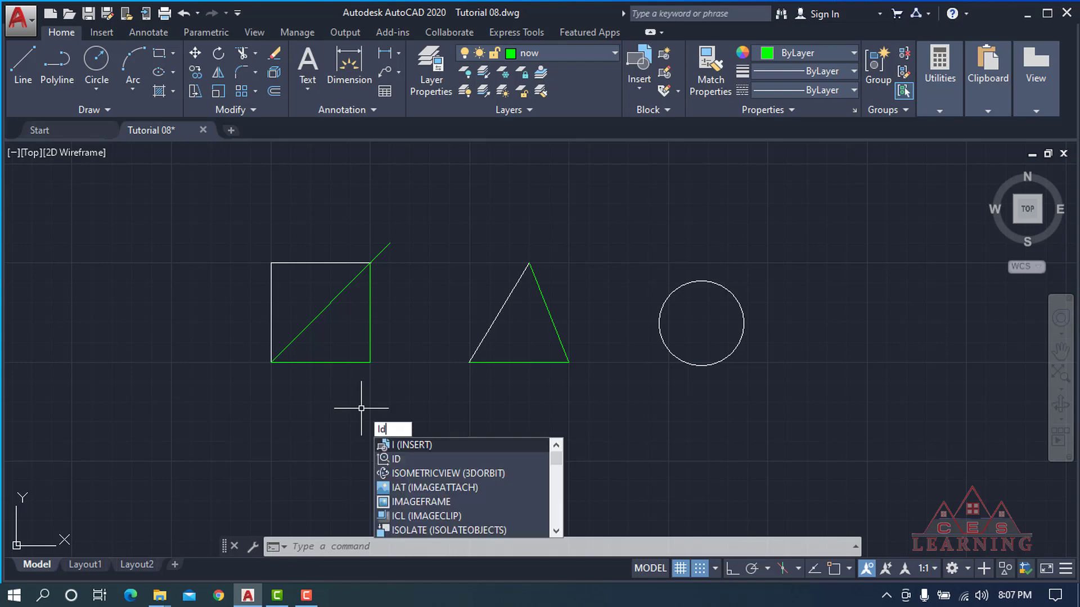
{"action": "type", "text": "d"}
{"action": "key", "text": "Return"}
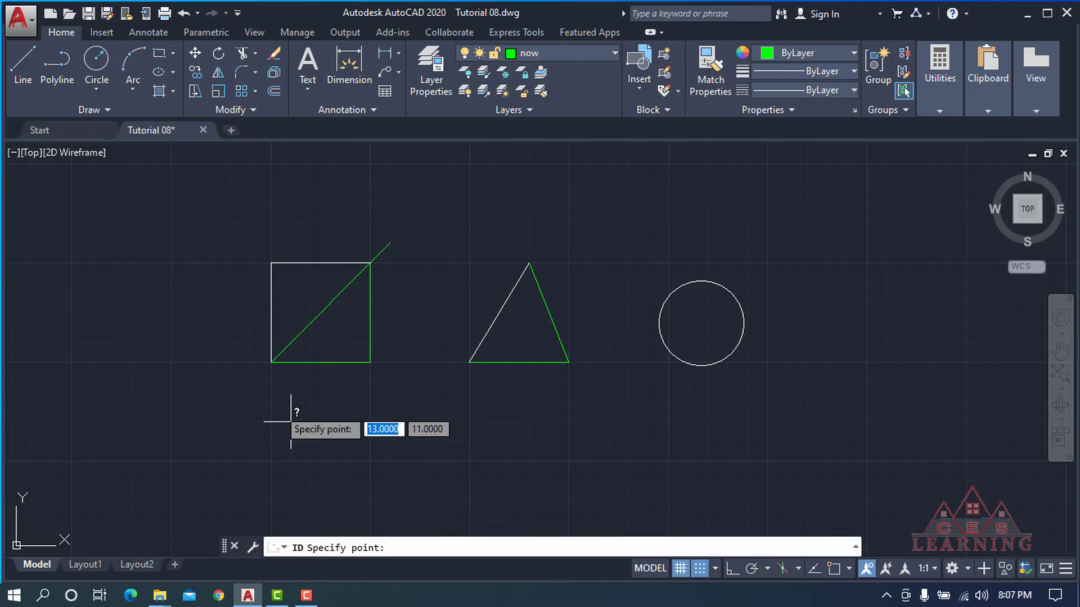
{"action": "left_click", "coordinate": [275, 365]}
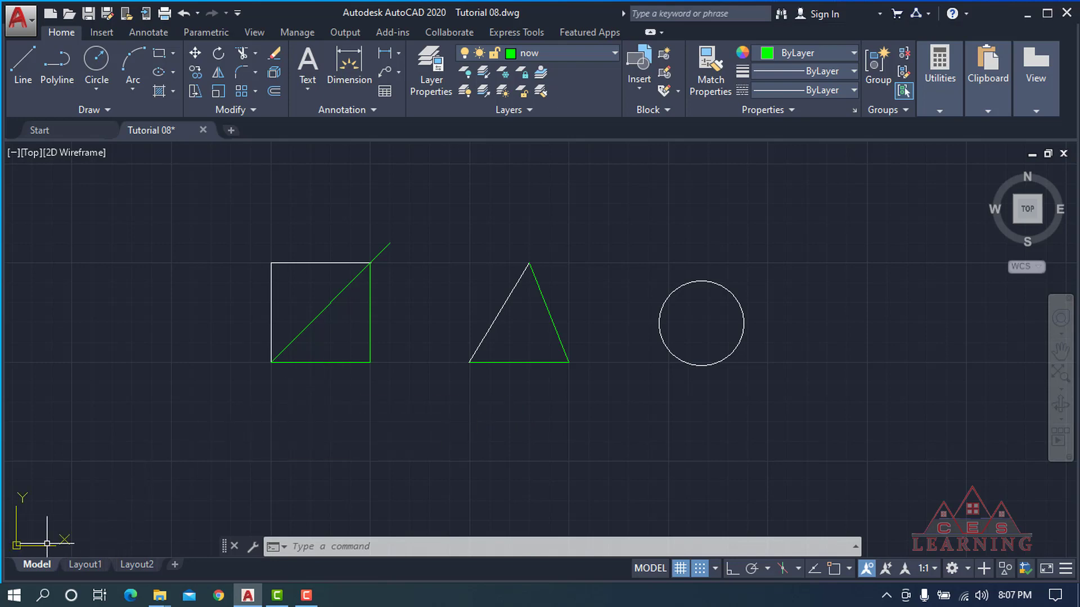
{"action": "left_click", "coordinate": [15, 545]}
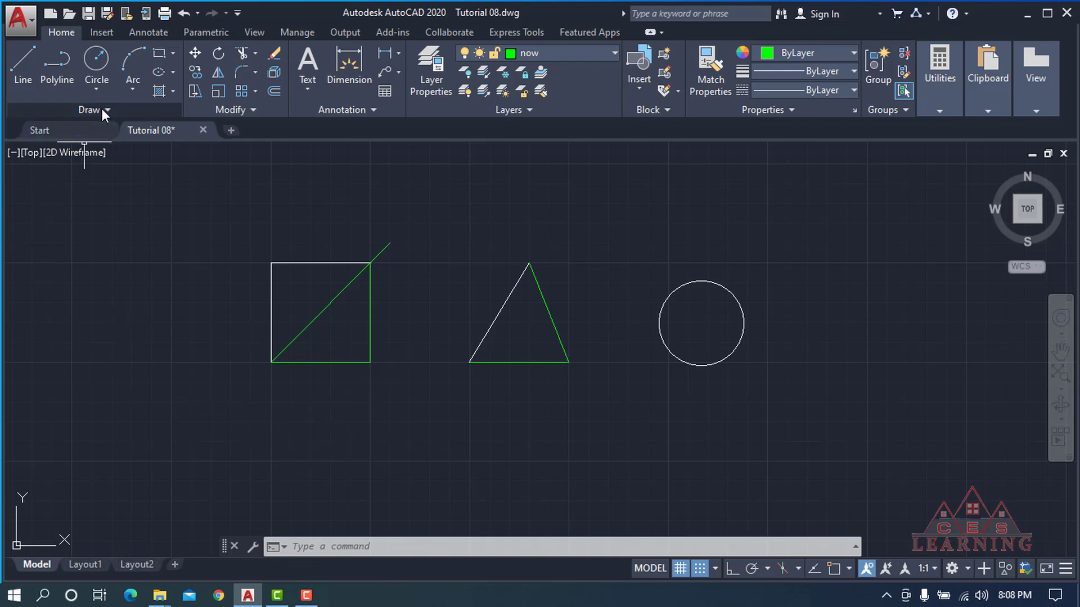
- Draw a single line from absolute point 3,3 to relative point @3,3
{"action": "left_click", "coordinate": [16, 64]}
{"action": "type", "text": "3"}
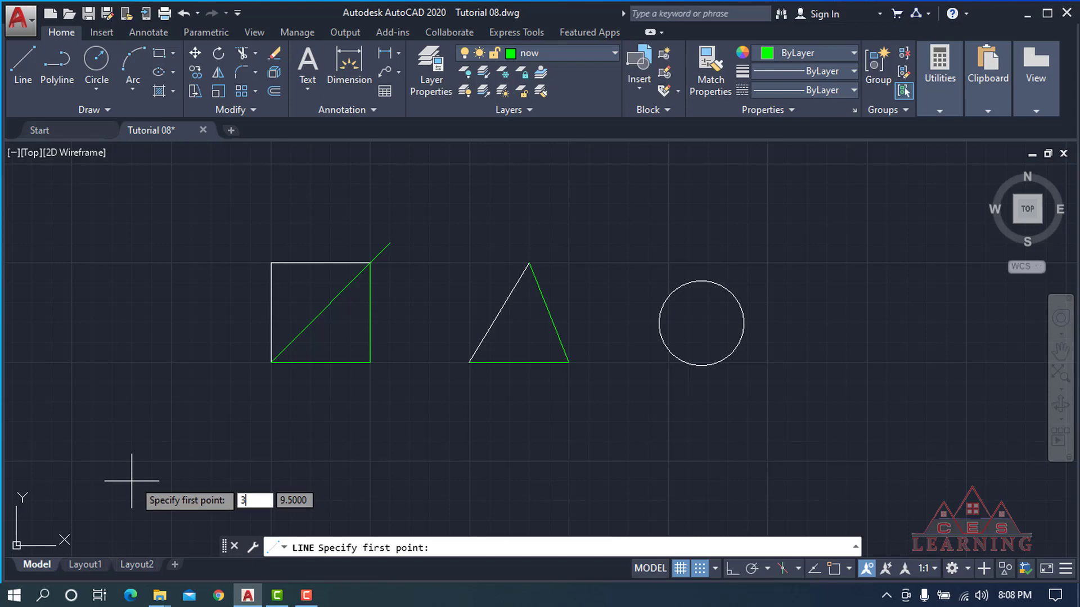
{"action": "key", "text": "Tab"}
{"action": "type", "text": "3"}
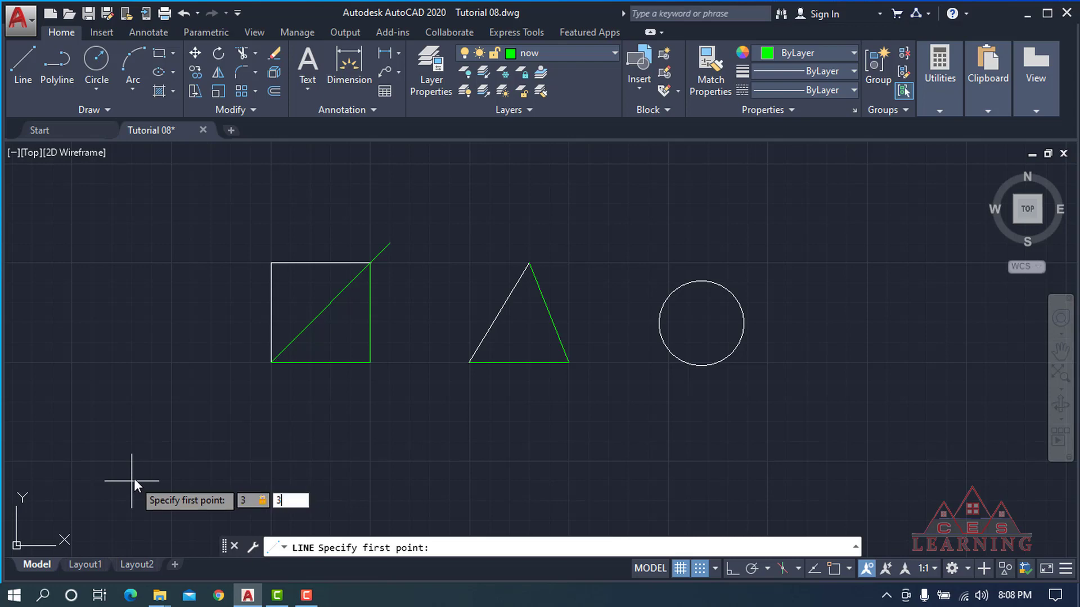
{"action": "key", "text": "Return"}
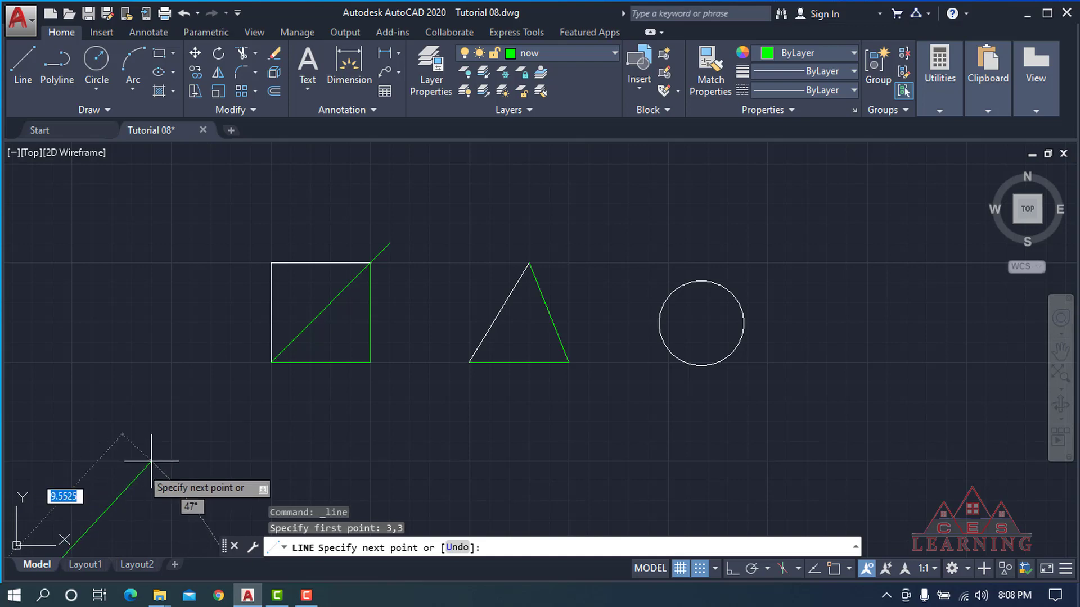
{"action": "scroll", "coordinate": [152, 461], "scroll_direction": "down", "scroll_amount": 4}
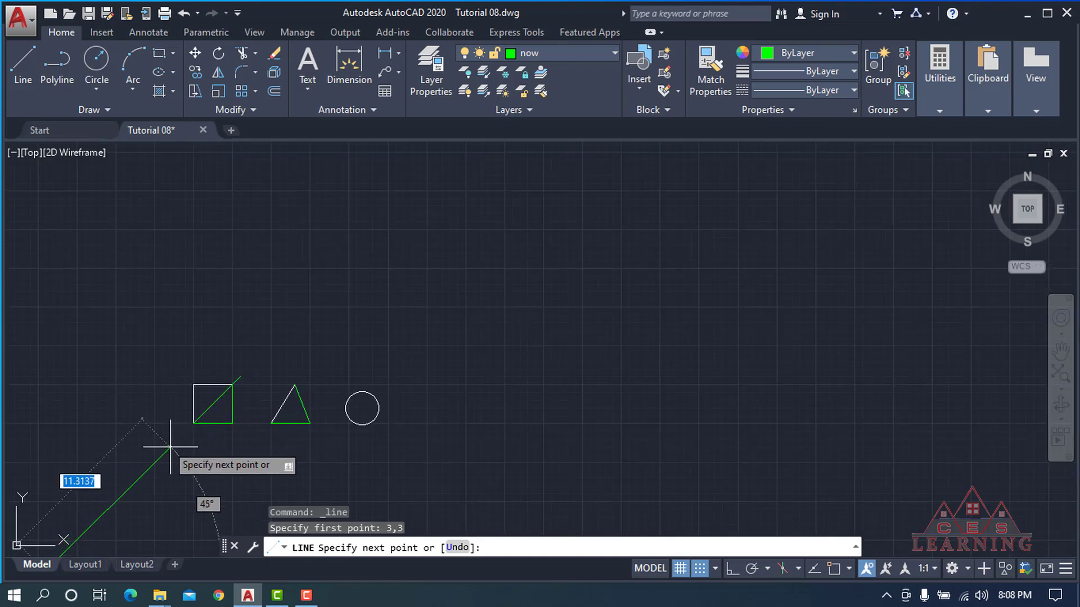
{"action": "middle_click_drag", "start_coordinate": [170, 447], "coordinate": [252, 395]}
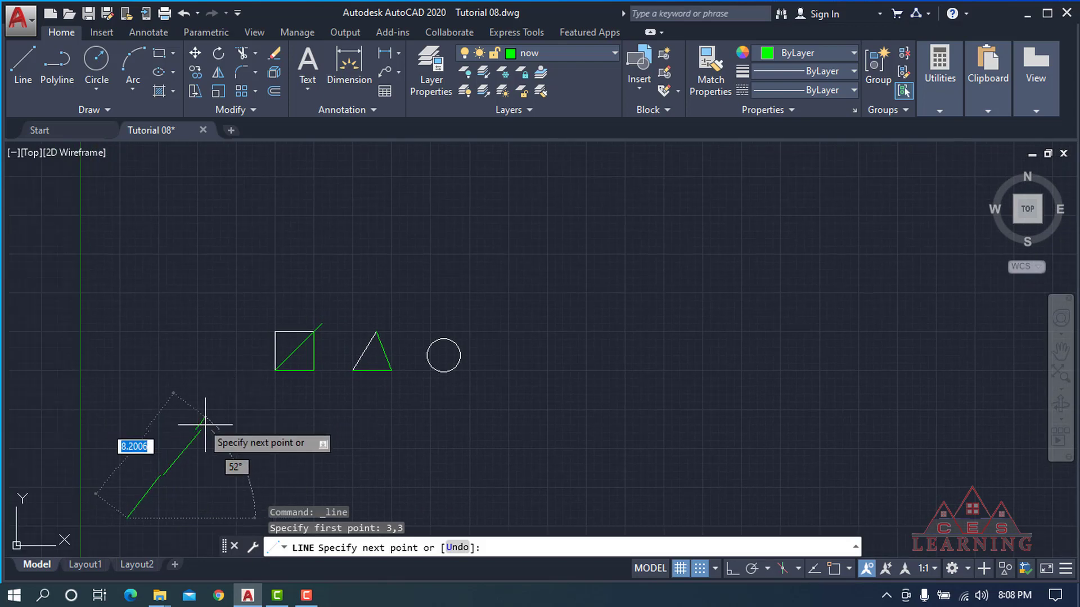
{"action": "middle_click_drag", "start_coordinate": [206, 425], "coordinate": [255, 382]}
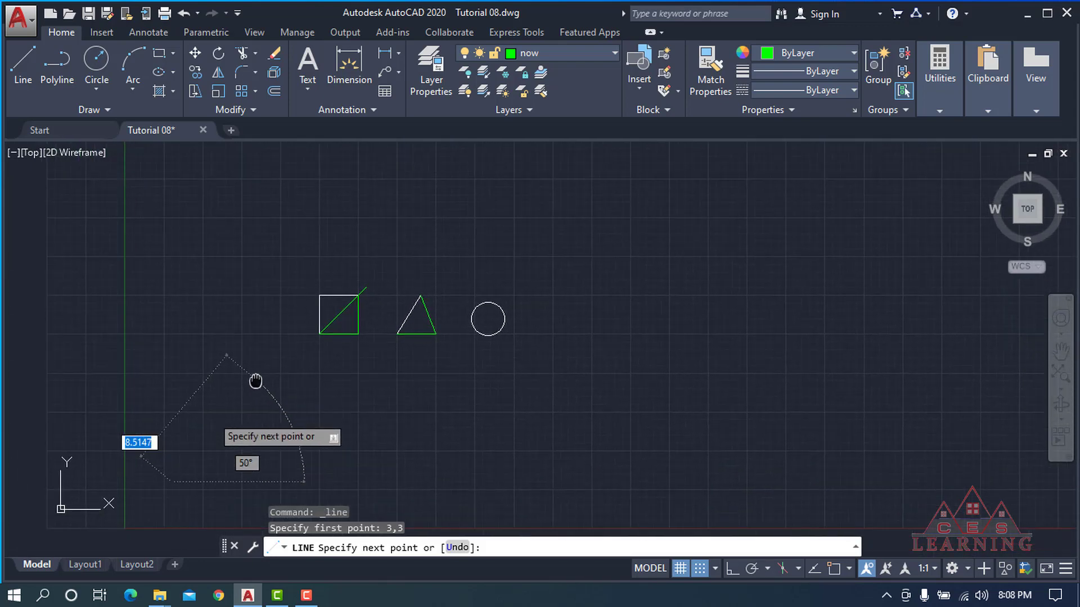
{"action": "scroll", "coordinate": [218, 450], "scroll_direction": "up", "scroll_amount": 2}
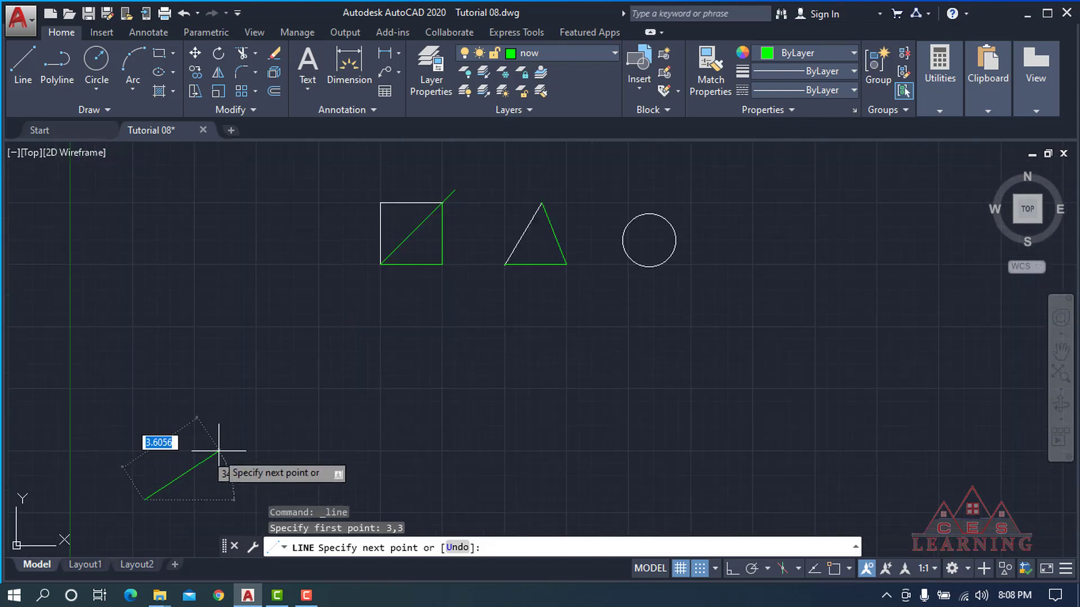
{"action": "scroll", "coordinate": [219, 450], "scroll_direction": "down", "scroll_amount": 2}
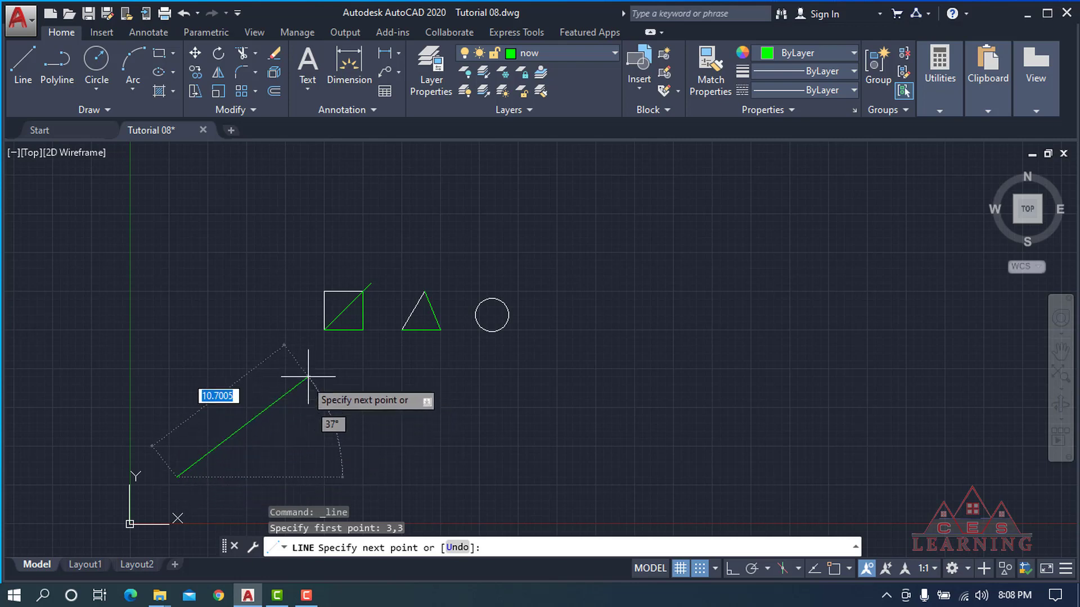
{"action": "type", "text": "3"}
{"action": "key", "text": "Tab"}
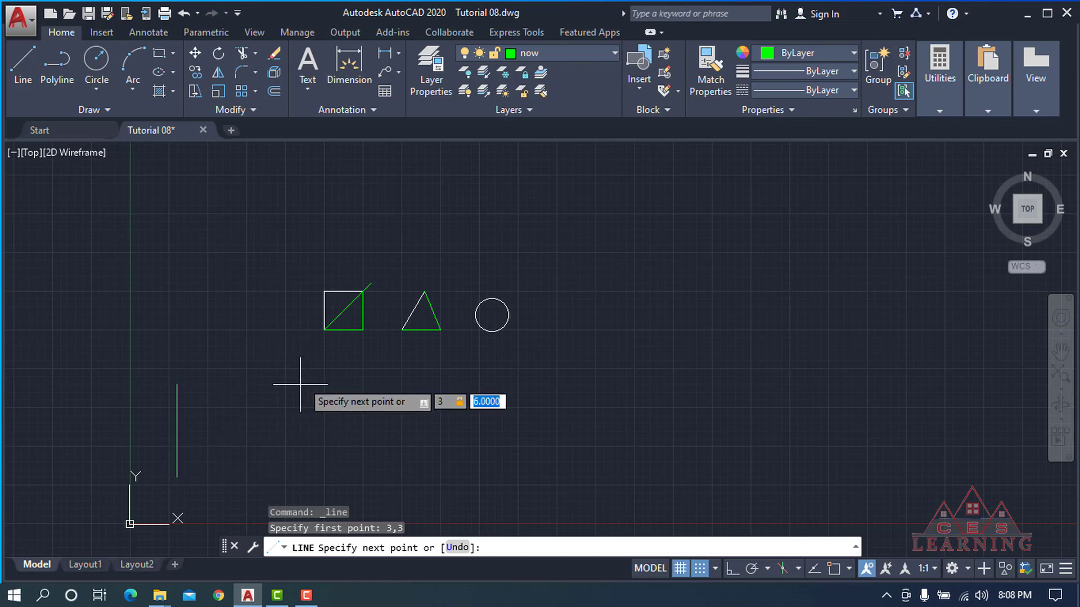
{"action": "key", "text": "Return"}
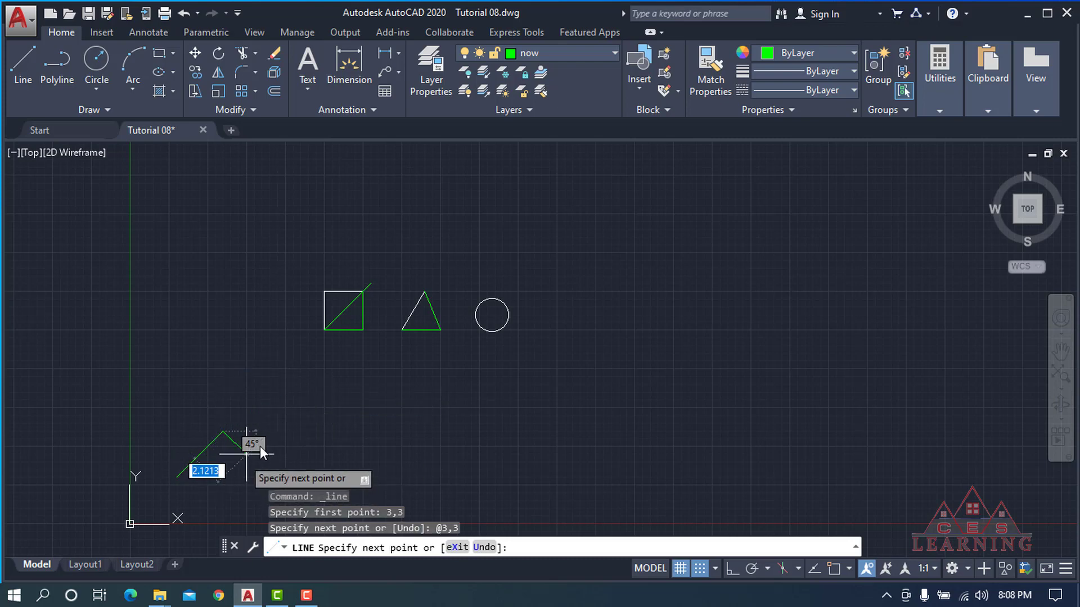
{"action": "key", "text": "Escape"}
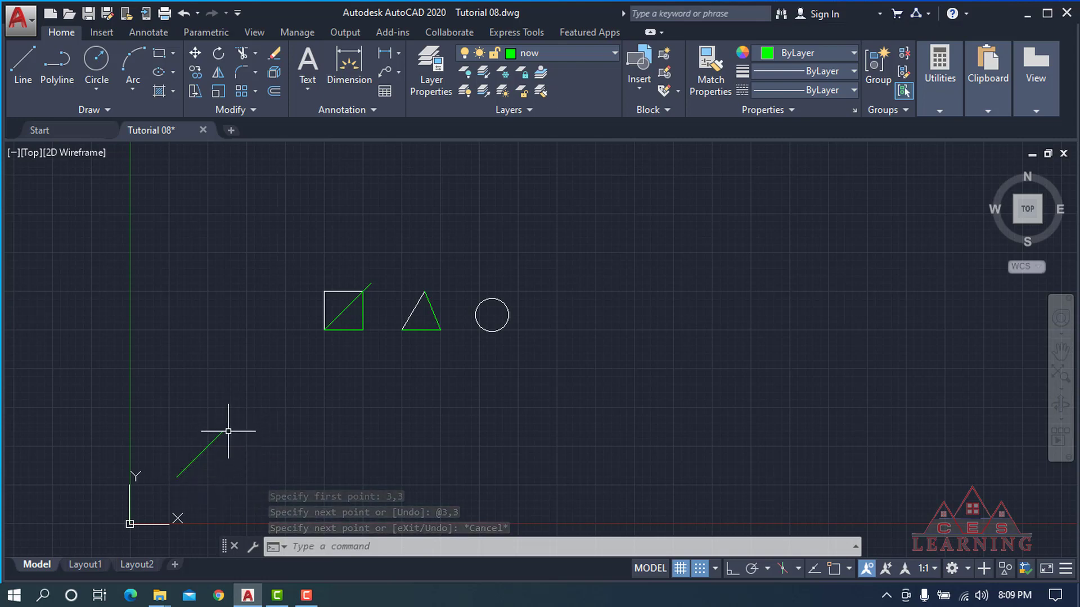
- Zoom to the new line and ID its upper endpoint, reading X 6, Y 6, Z 0
{"action": "middle_click_drag", "start_coordinate": [196, 479], "coordinate": [133, 422]}
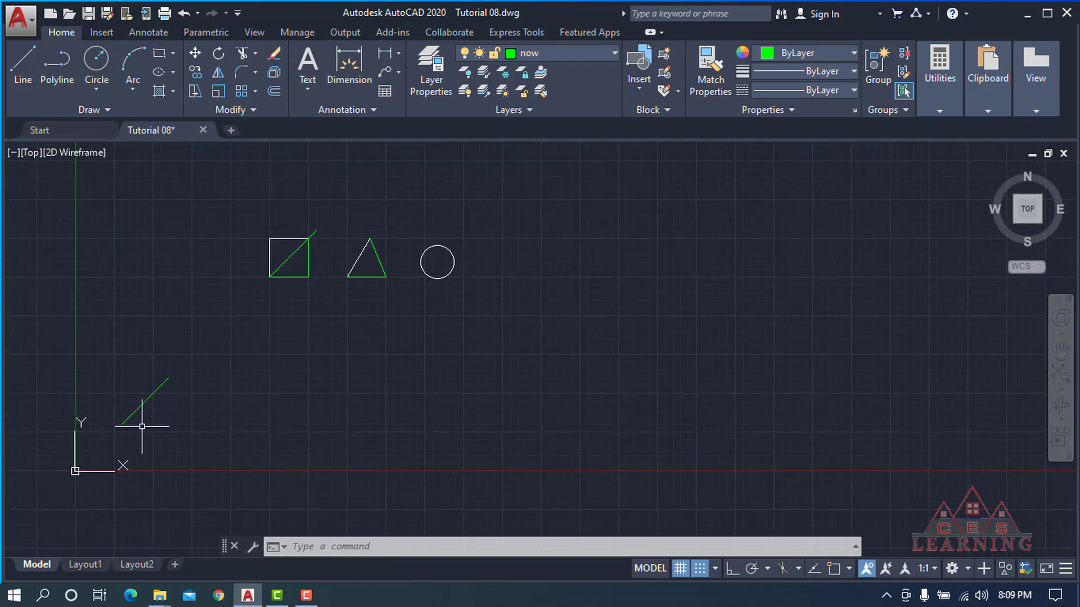
{"action": "scroll", "coordinate": [126, 427], "scroll_direction": "up", "scroll_amount": 2}
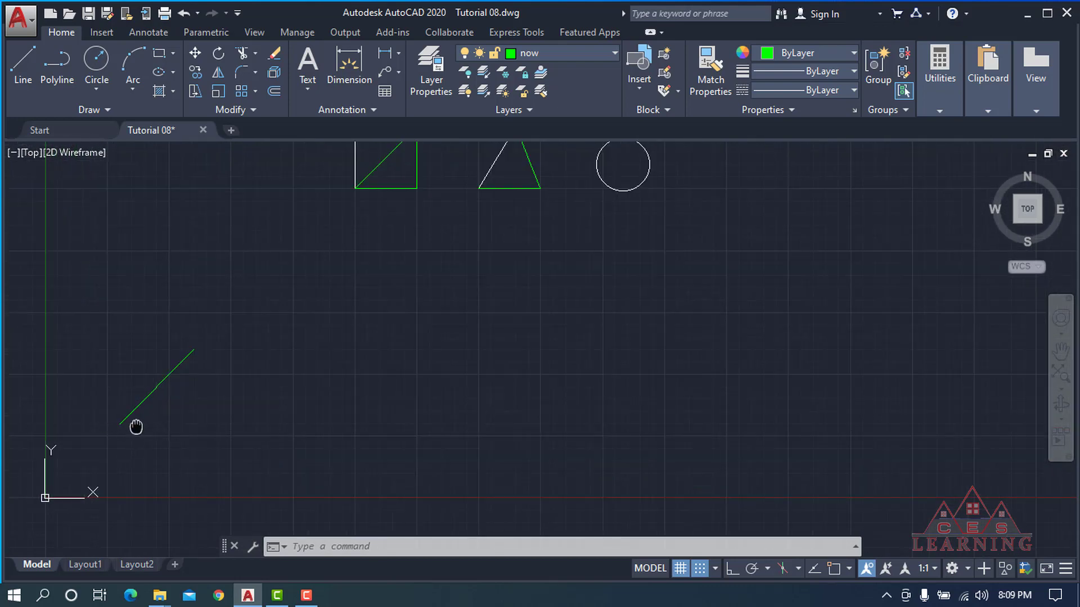
{"action": "middle_click_drag", "start_coordinate": [135, 426], "coordinate": [103, 481]}
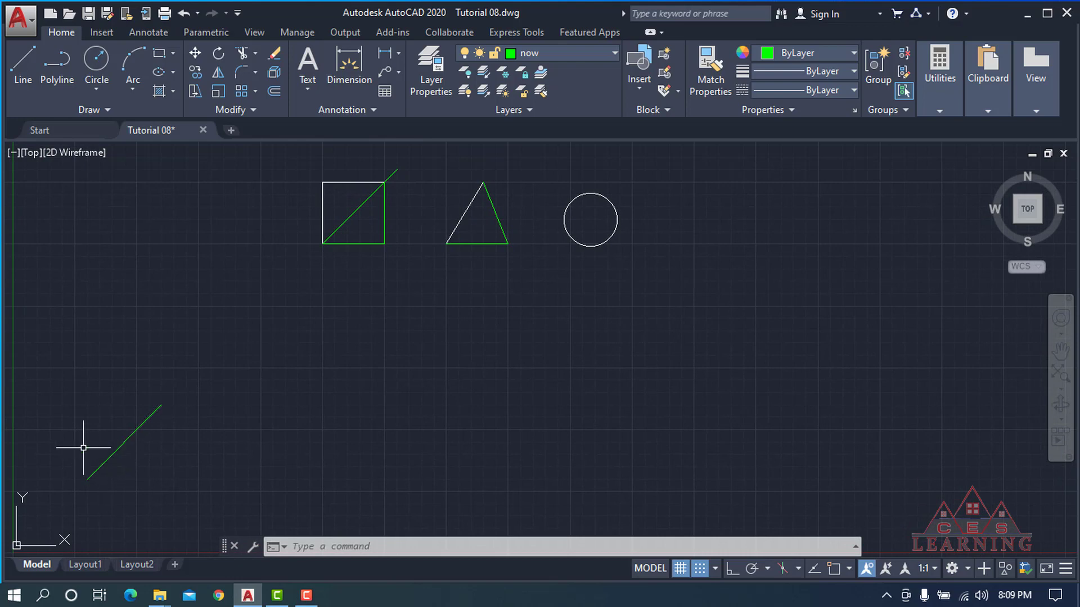
{"action": "scroll", "coordinate": [71, 490], "scroll_direction": "up", "scroll_amount": 2}
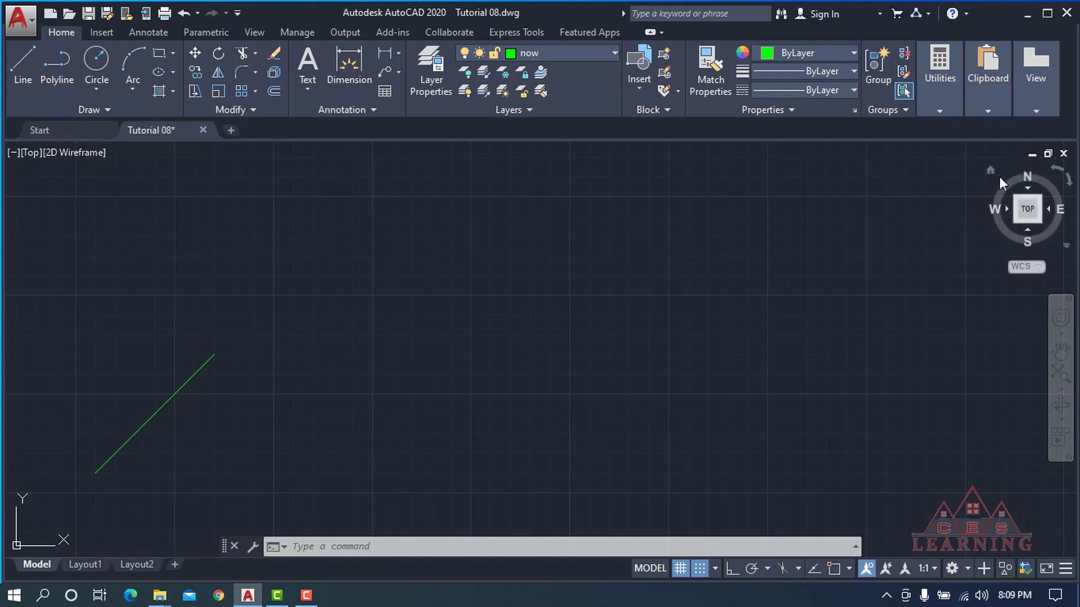
{"action": "left_click", "coordinate": [940, 104]}
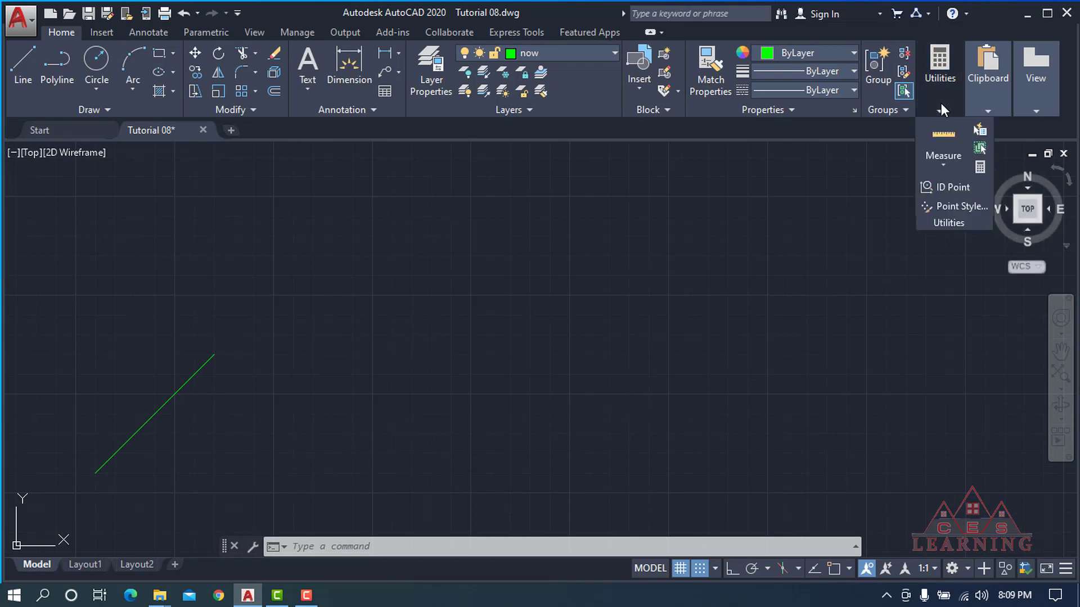
{"action": "left_click", "coordinate": [937, 187]}
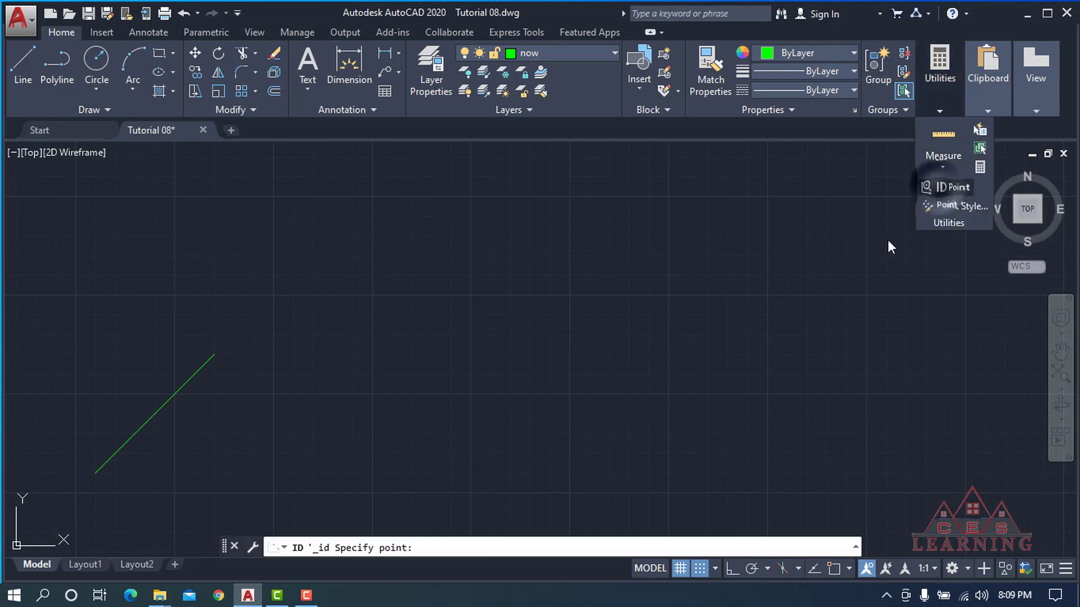
{"action": "left_click", "coordinate": [219, 353]}
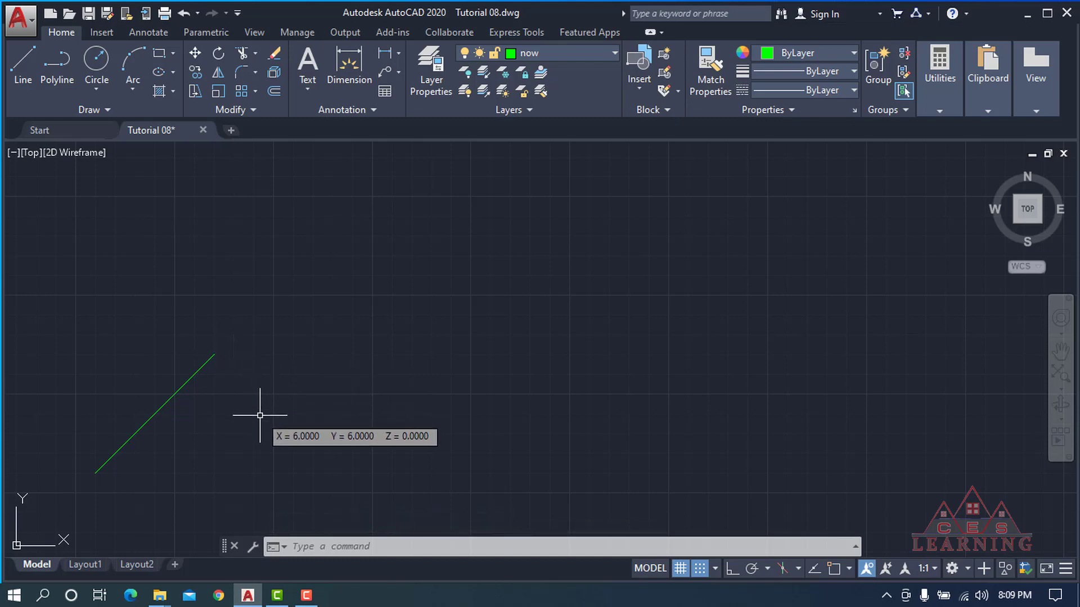
{"action": "key", "text": "Escape"}
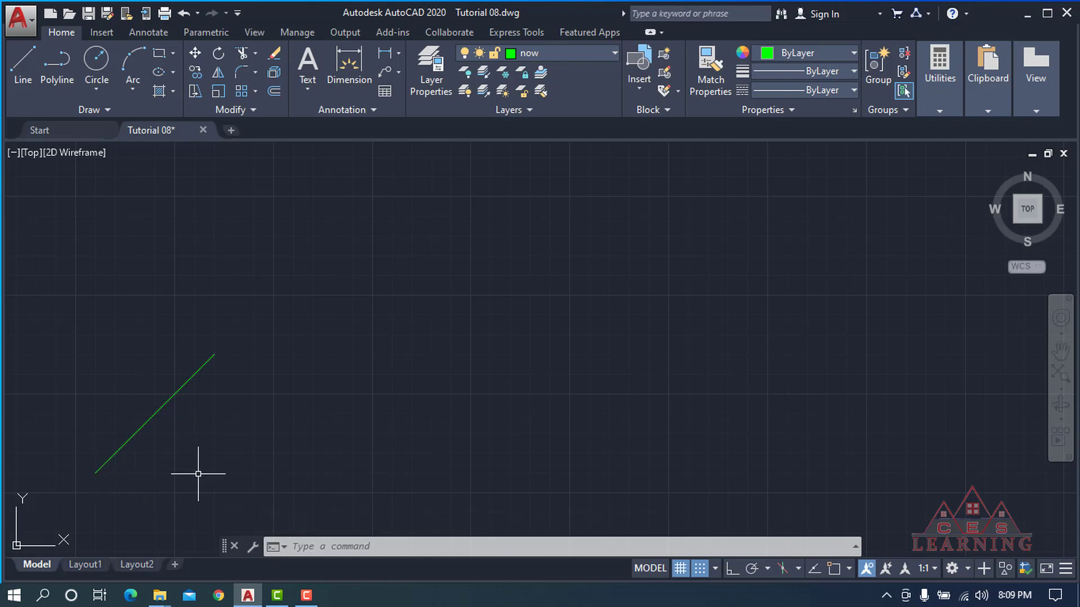
- Query the line's lower endpoint with ID, confirming X 3, Y 3, Z 0
{"action": "type", "text": "id"}
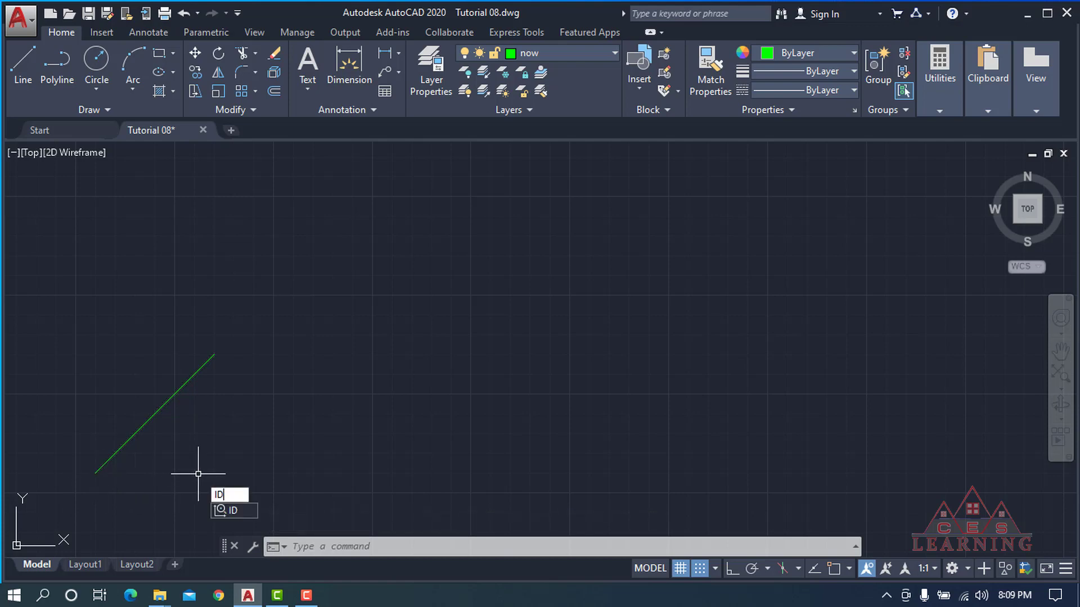
{"action": "key", "text": "Return"}
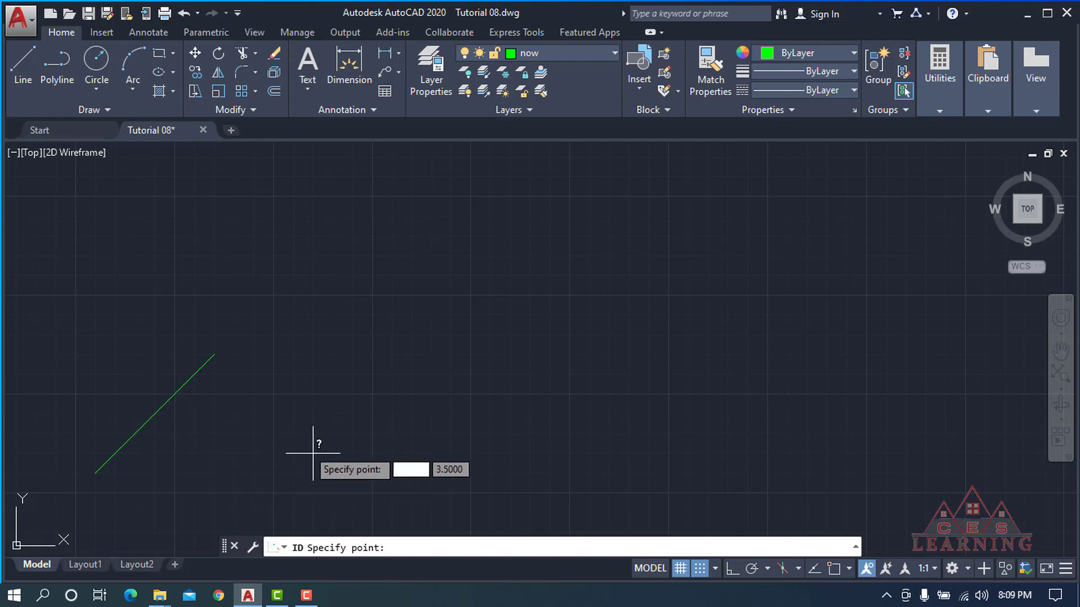
{"action": "left_click", "coordinate": [95, 473]}
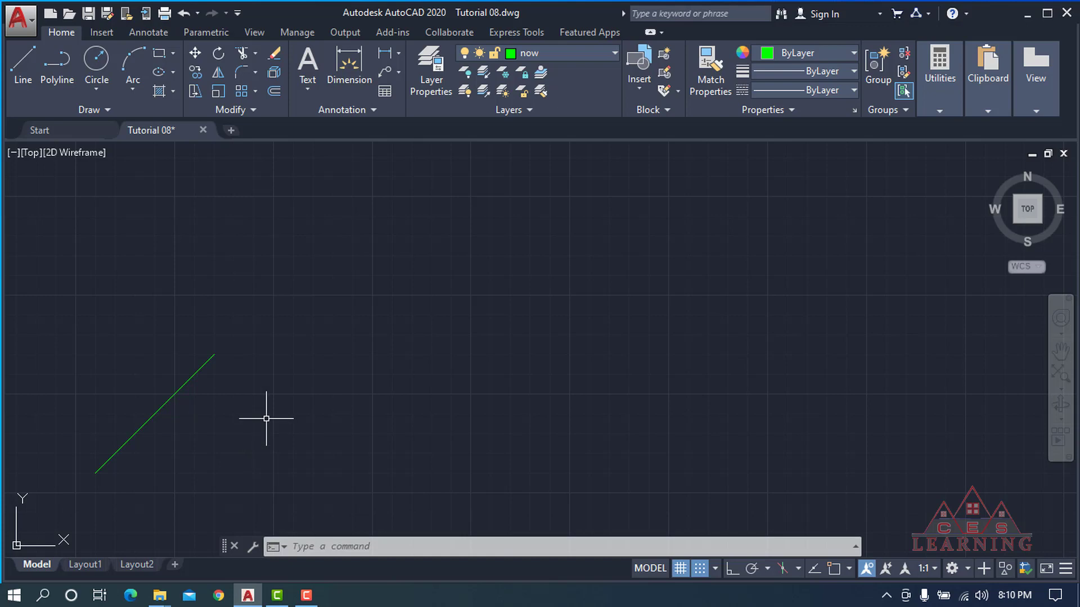
- Pan and zoom until the square, triangle and circle fill the drawing area
{"action": "mouse_move", "coordinate": [299, 406]}
{"action": "middle_mouse_down"}
{"action": "mouse_move", "coordinate": [258, 439]}
{"action": "mouse_move", "coordinate": [302, 417]}
{"action": "middle_mouse_up"}
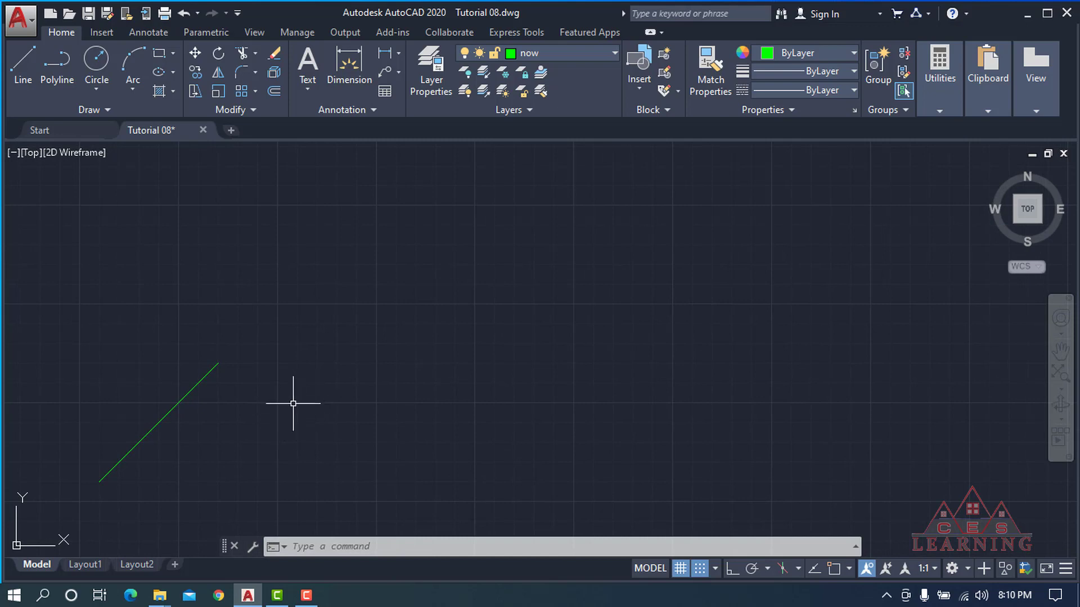
{"action": "scroll", "coordinate": [293, 403], "scroll_direction": "down", "scroll_amount": 5}
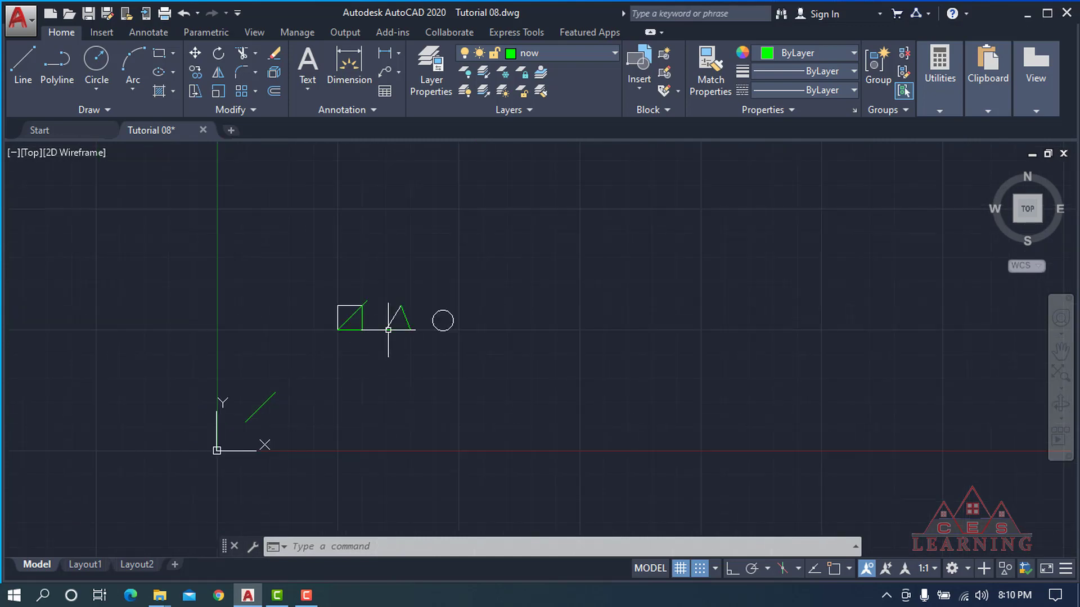
{"action": "scroll", "coordinate": [388, 329], "scroll_direction": "up", "scroll_amount": 4}
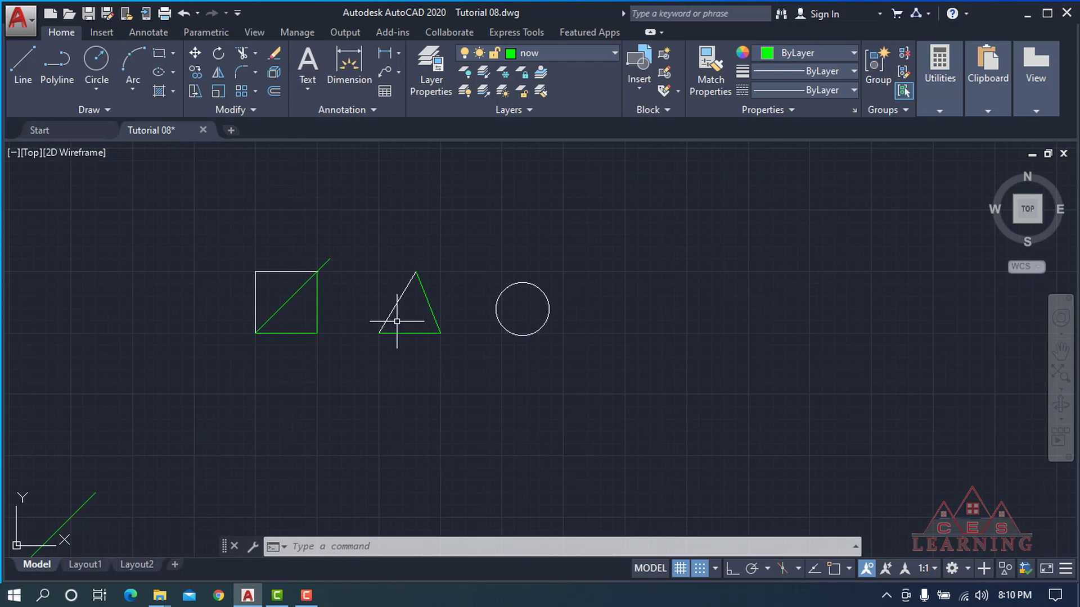
{"action": "scroll", "coordinate": [400, 317], "scroll_direction": "up", "scroll_amount": 2}
{"action": "scroll", "coordinate": [405, 313], "scroll_direction": "up", "scroll_amount": 2}
{"action": "scroll", "coordinate": [405, 313], "scroll_direction": "down", "scroll_amount": 2}
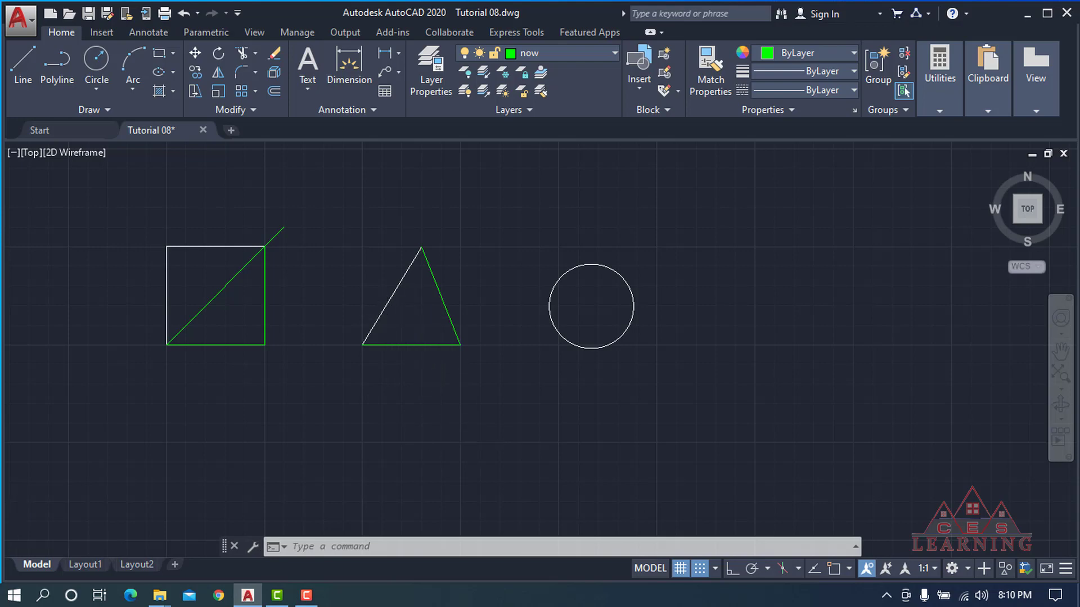
{"action": "scroll", "coordinate": [388, 320], "scroll_direction": "up", "scroll_amount": 2}
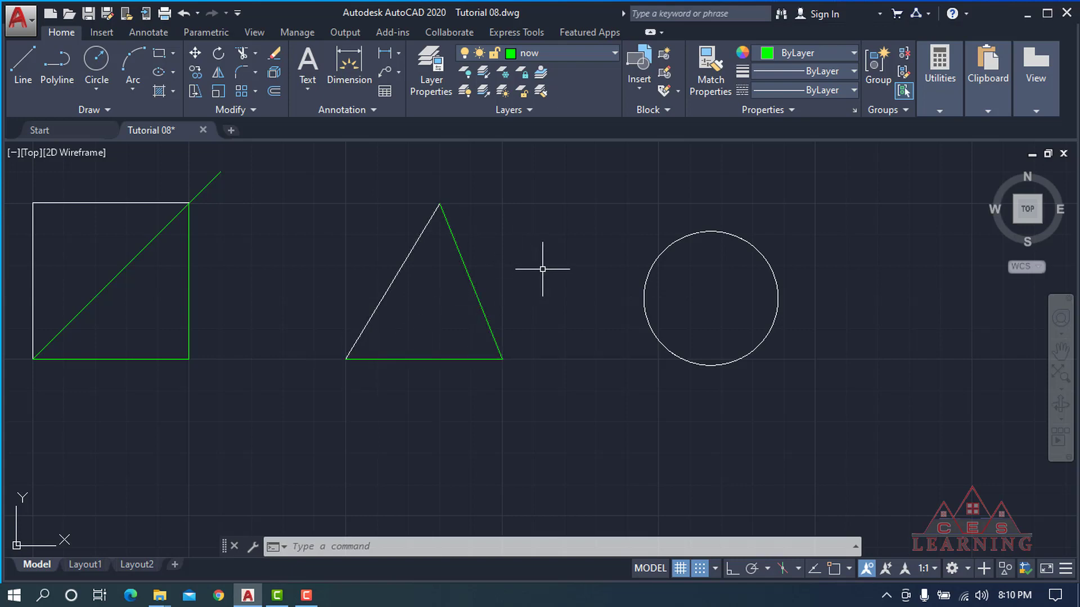
- Start a line (L) at the triangle's lower-left corner with OSNAP, object snap tracking and polar tracking on
{"action": "type", "text": "L"}
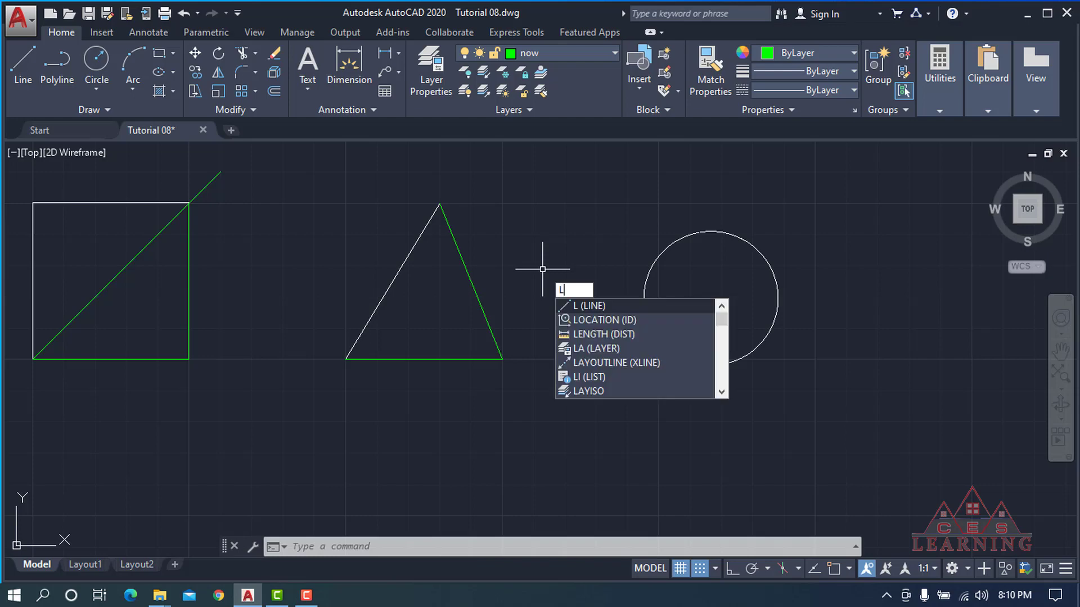
{"action": "key", "text": "Return"}
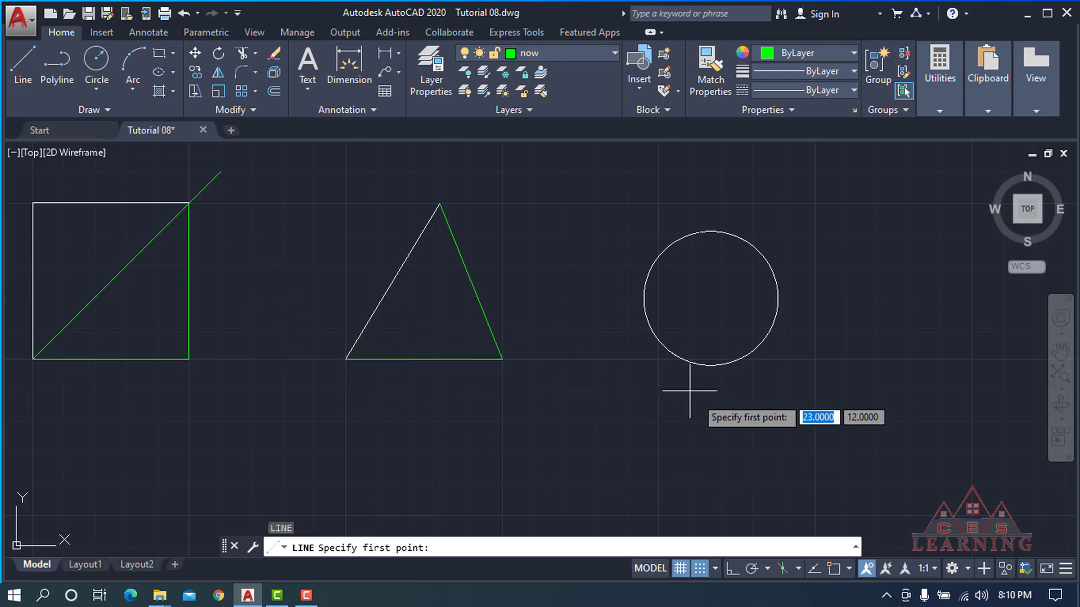
{"action": "left_click", "coordinate": [835, 565]}
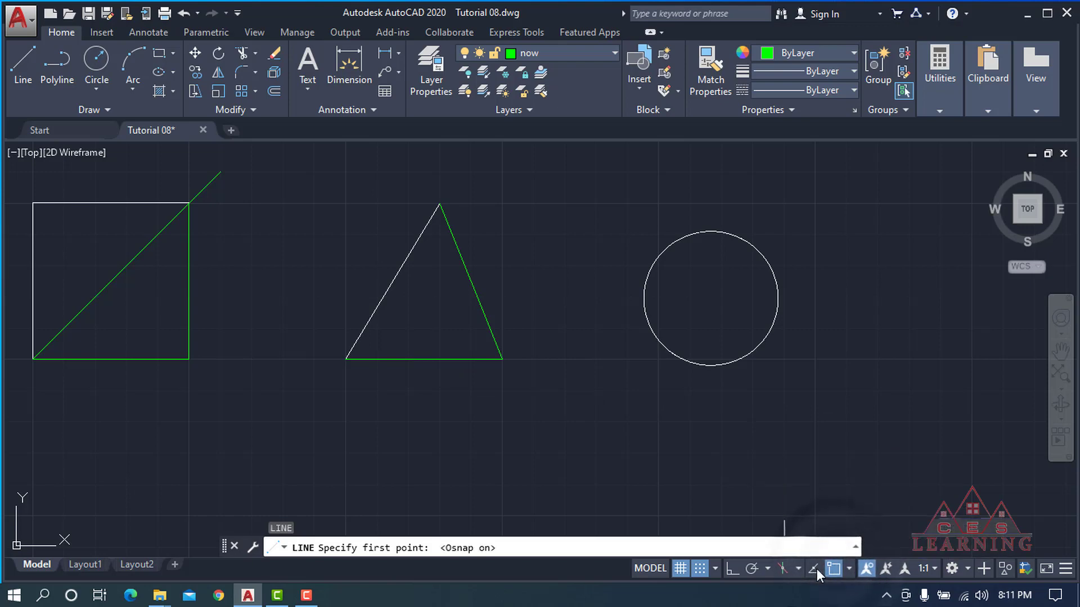
{"action": "left_click", "coordinate": [817, 568]}
{"action": "left_click", "coordinate": [752, 568]}
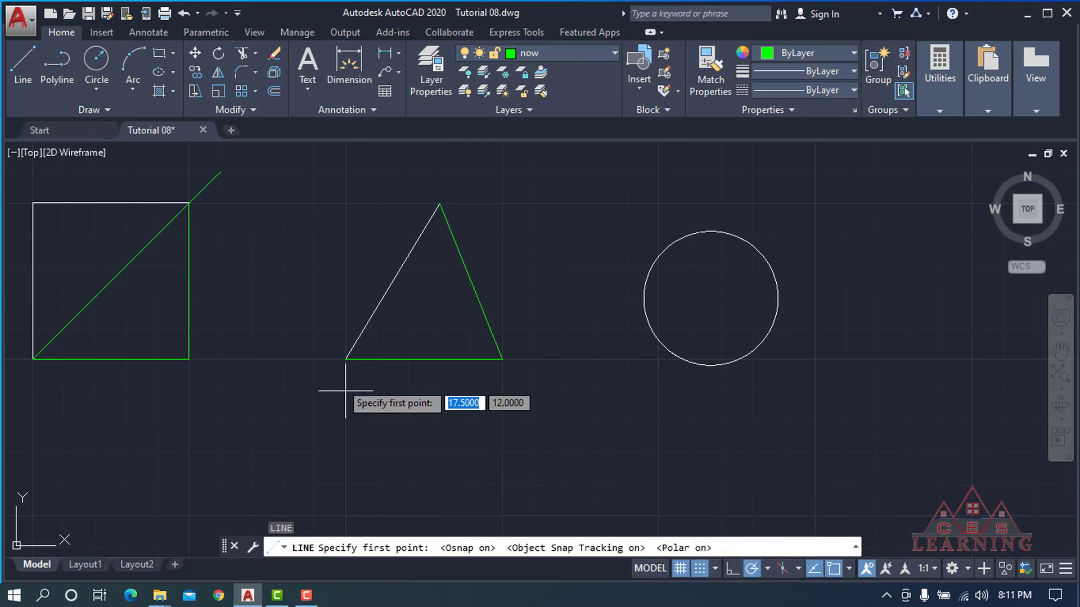
{"action": "left_click", "coordinate": [345, 359]}
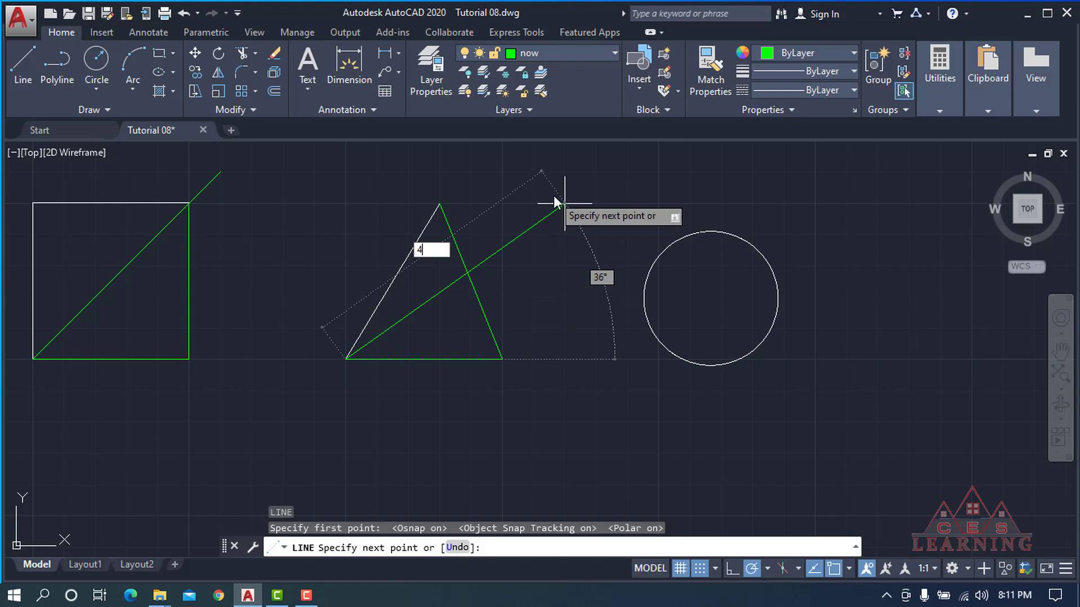
- Draw the line 4 units long at 45° across the triangle, then end LINE
{"action": "key", "text": "Tab"}
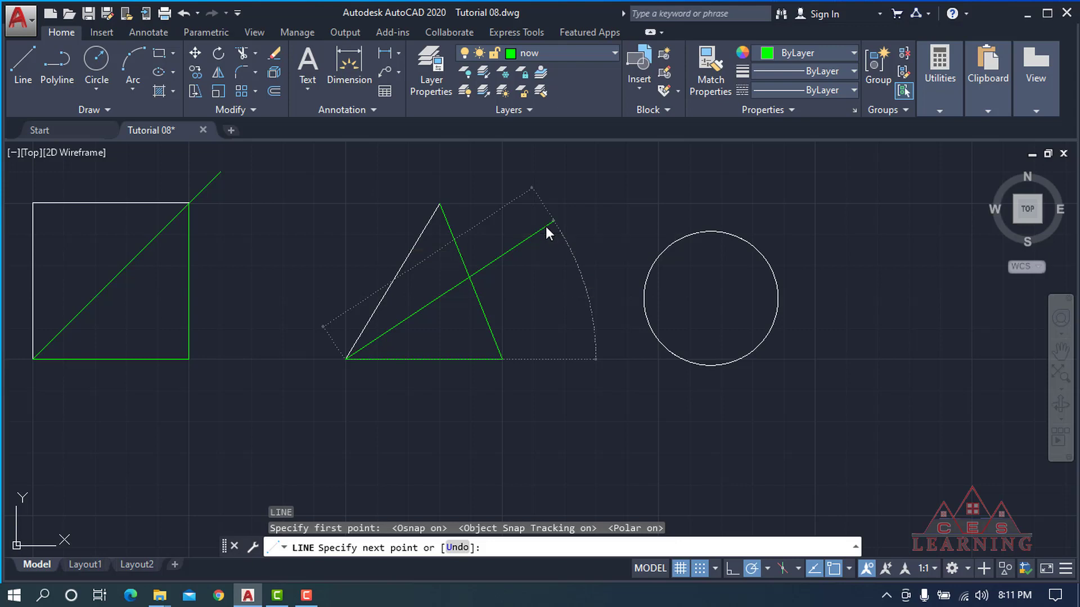
{"action": "key", "text": "Return"}
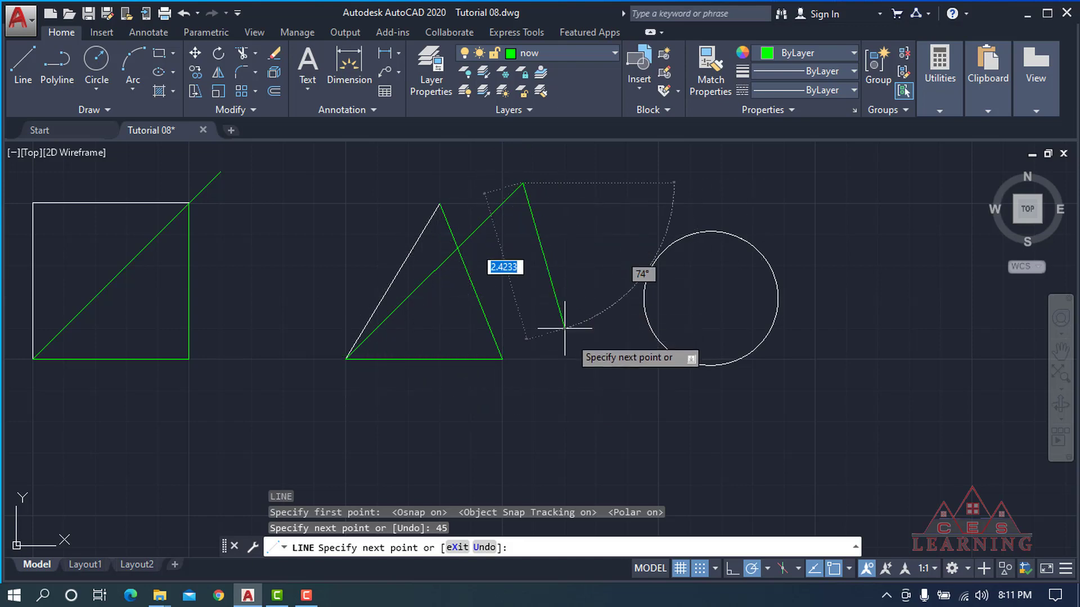
{"action": "key", "text": "Escape"}
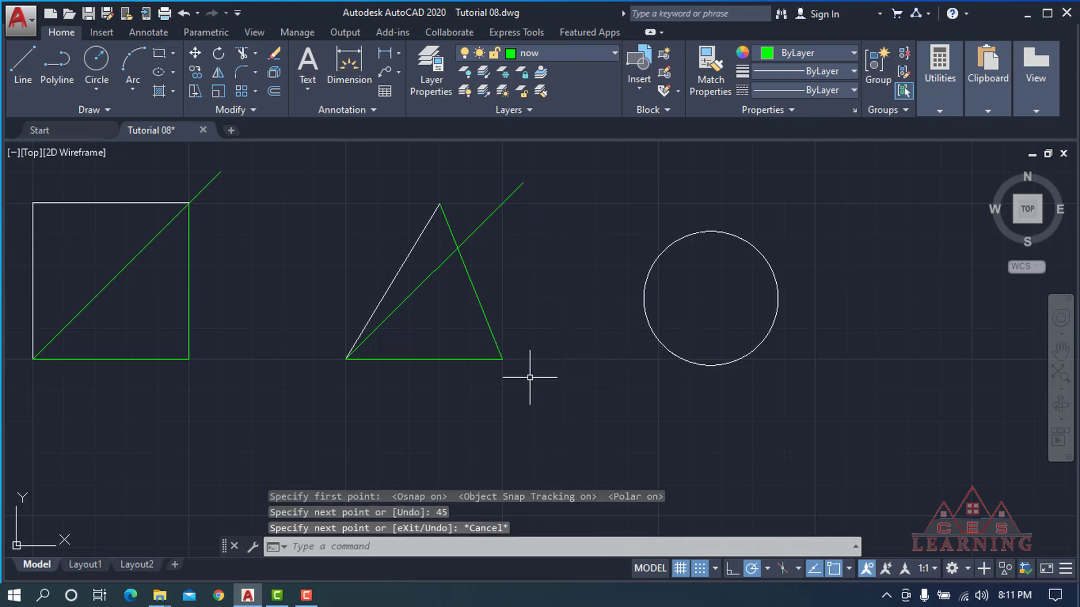